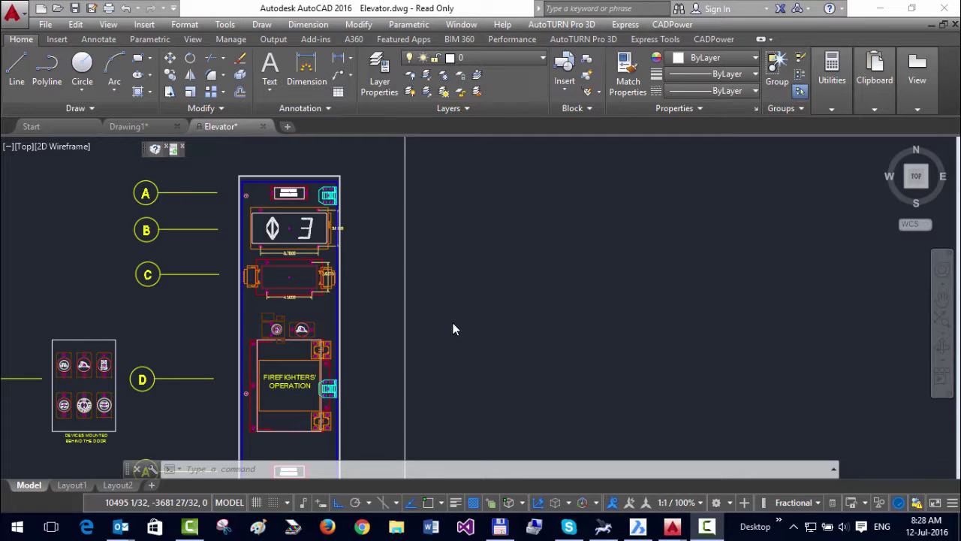
Step: Show the BOM/BOQ Tools submenu from the CADPower menu
click(672, 25)
mouse_move(683, 251)
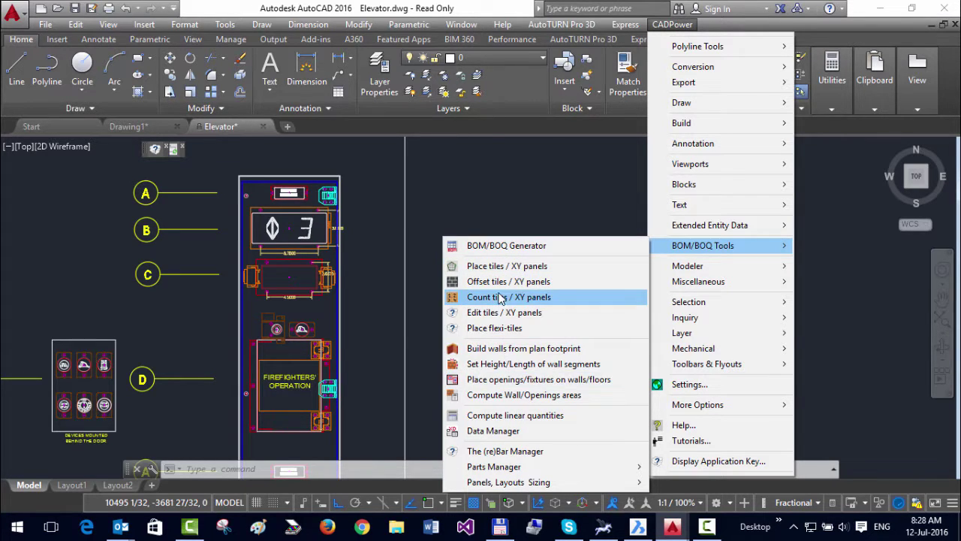
Step: Launch the BOM/BOQ Generator to review its Multiple blocks (by Name) export to Elevator.csv
click(499, 248)
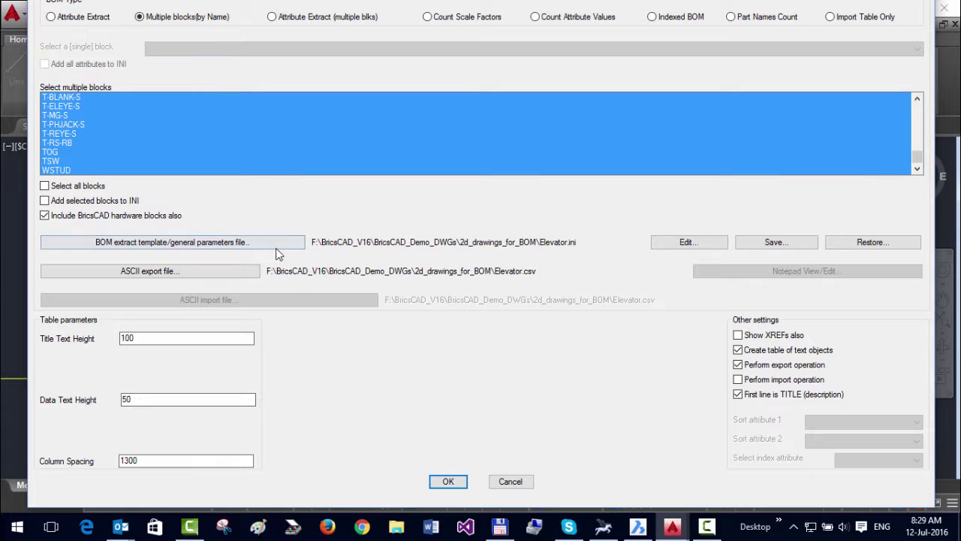
Step: Cancel the BOM dialog and zoom around the elevator column
click(511, 482)
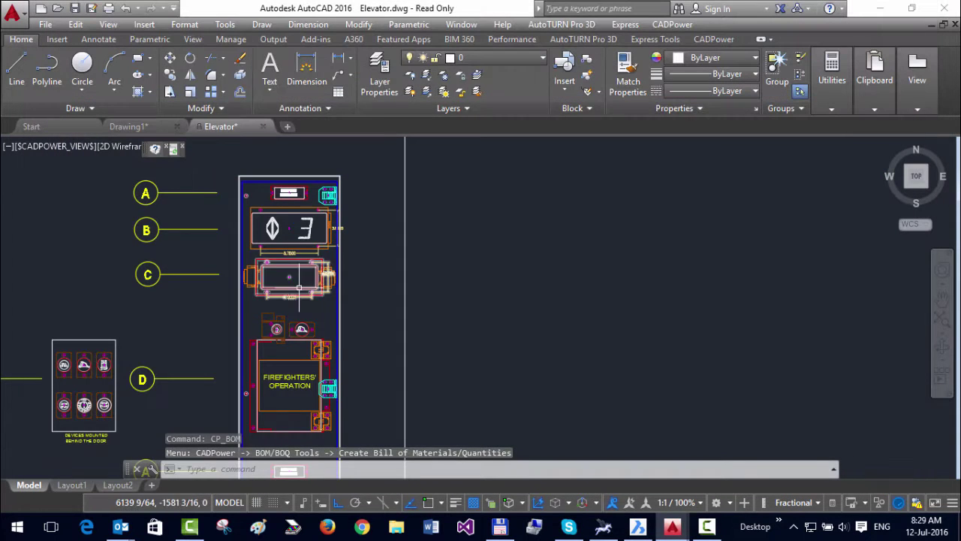
scroll(204, 285, down, 3)
mouse_move(213, 320)
middle_down()
mouse_move(262, 253)
mouse_move(262, 218)
middle_up()
mouse_move(247, 364)
middle_down()
mouse_move(214, 278)
mouse_move(208, 408)
mouse_move(202, 395)
middle_up()
scroll(229, 377, up, 5)
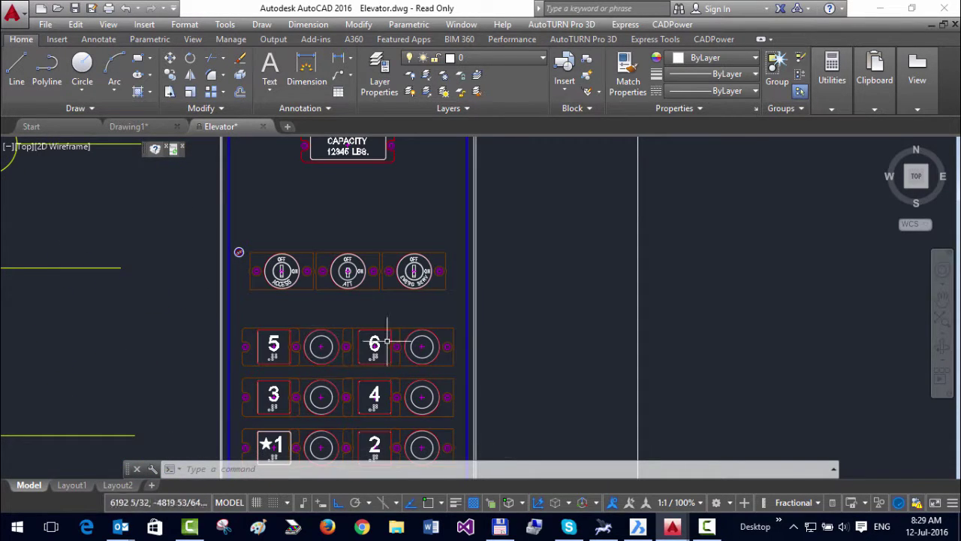
Step: Pan over the button panel, the FIREFIGHTERS' OPERATION panel and the 3 indicator
middle_drag(536, 307, 535, 343)
middle_drag(502, 255, 497, 357)
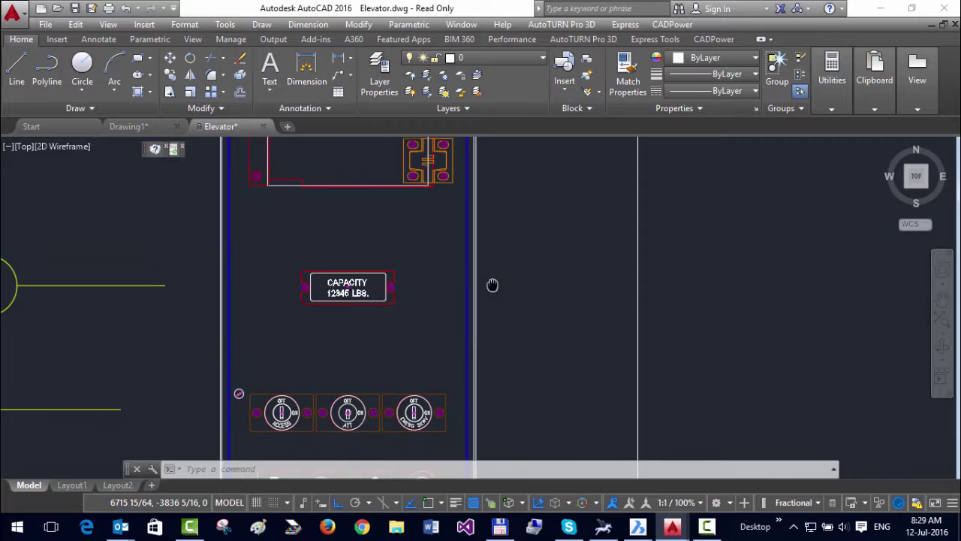
middle_drag(493, 283, 504, 364)
middle_drag(521, 268, 525, 350)
middle_drag(503, 150, 500, 286)
middle_drag(498, 221, 498, 328)
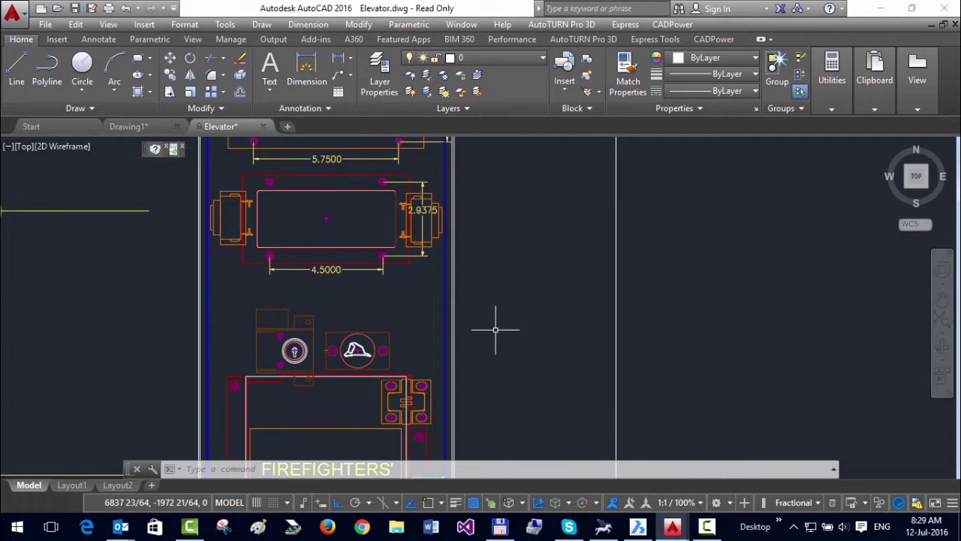
mouse_move(480, 181)
middle_down()
mouse_move(476, 365)
mouse_move(493, 247)
middle_up()
middle_drag(526, 329, 530, 232)
middle_drag(518, 393, 517, 285)
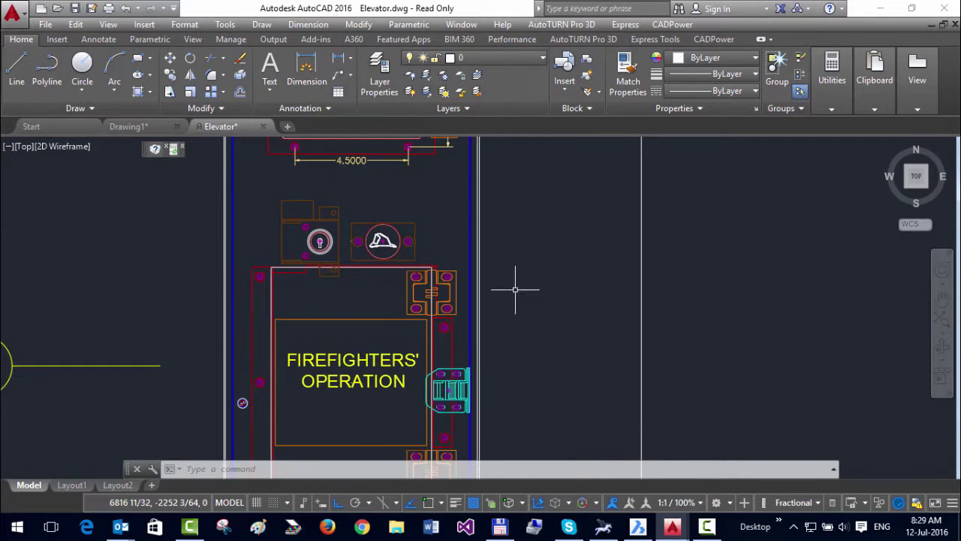
middle_drag(515, 442, 505, 352)
Step: Bring the lower column with labels A, E and F into view
scroll(515, 371, up, 2)
scroll(515, 272, down, 3)
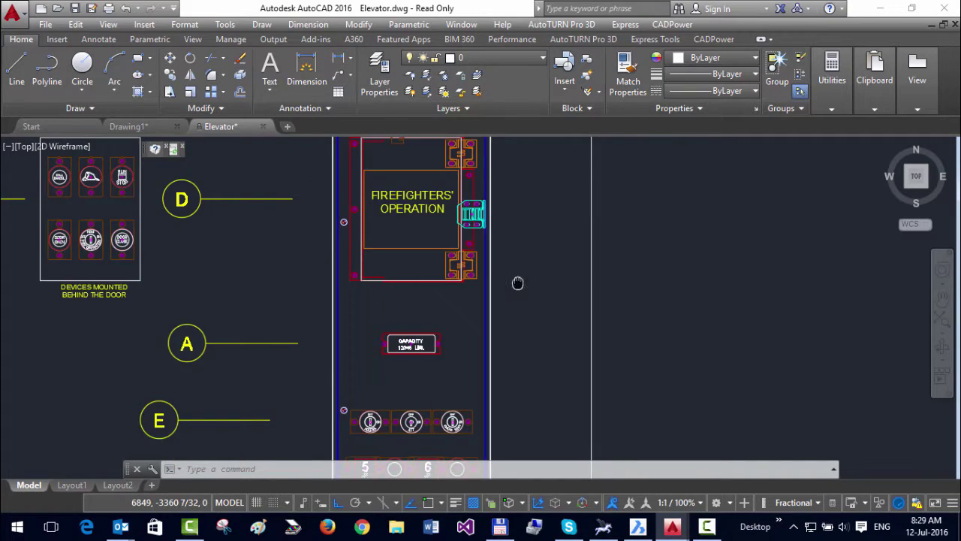
middle_drag(517, 281, 423, 221)
scroll(392, 270, down, 2)
middle_drag(393, 270, 289, 262)
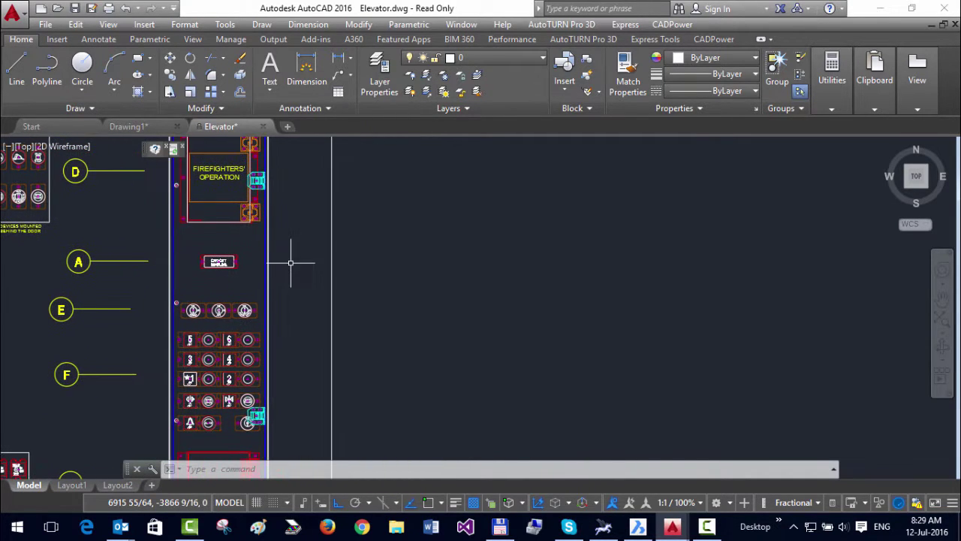
Step: Reopen the CADPower BOM/BOQ Generator and scroll its block list back to the top
click(672, 24)
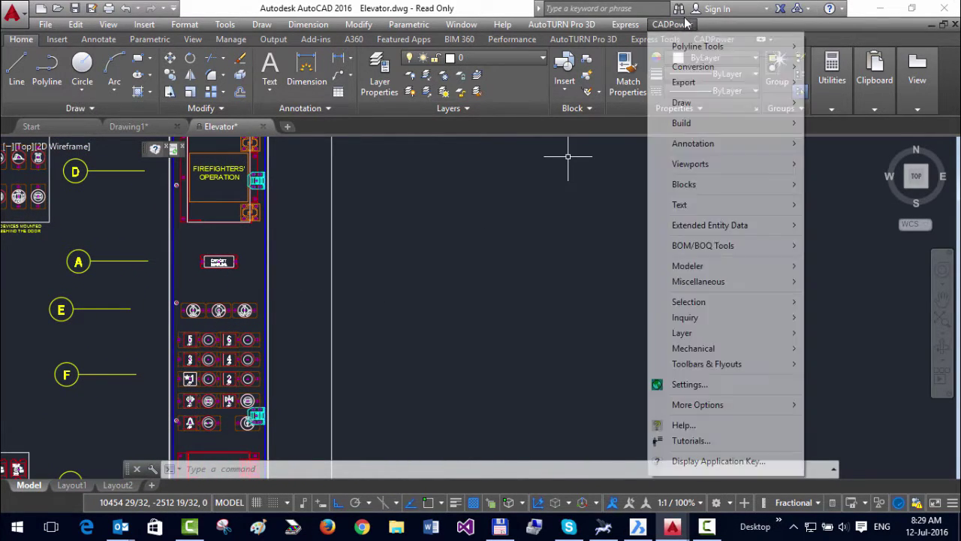
mouse_move(698, 250)
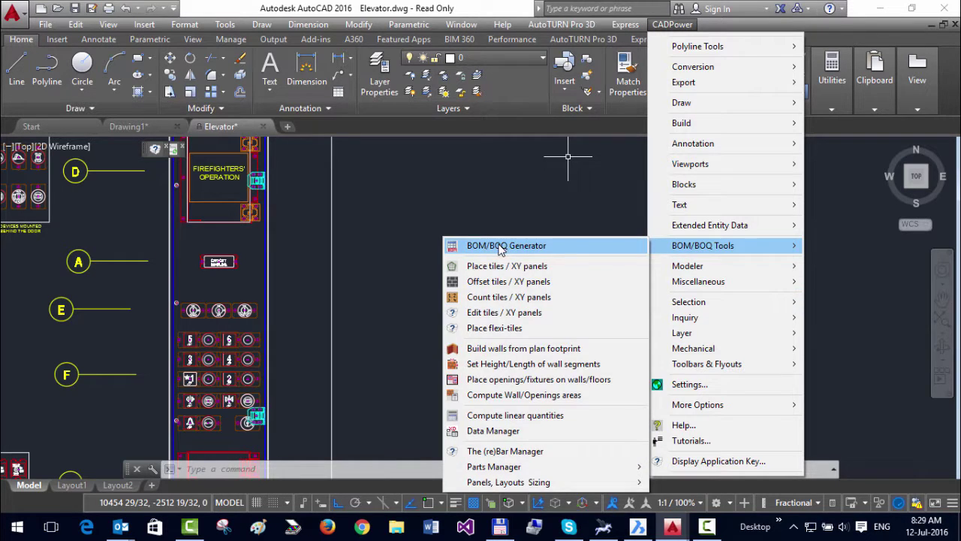
click(503, 246)
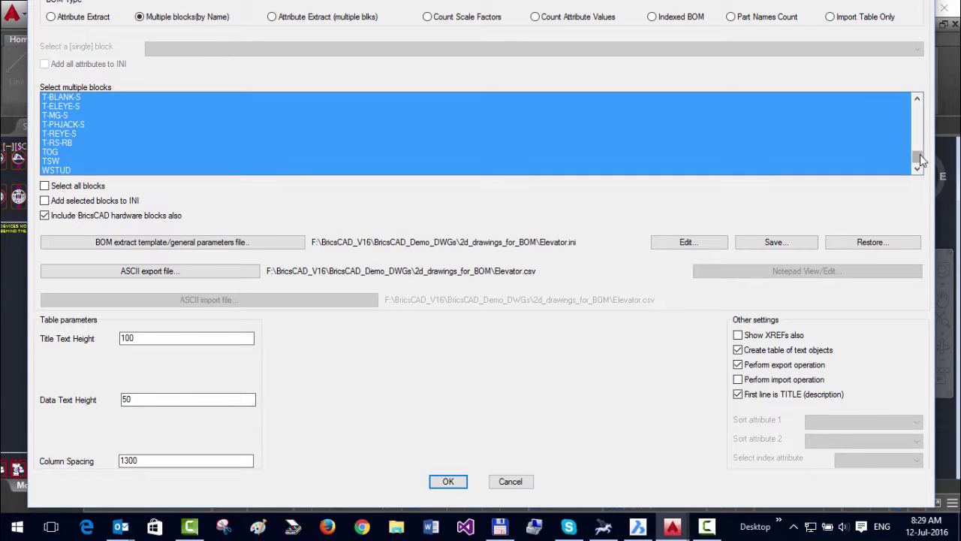
drag(917, 155, 926, 110)
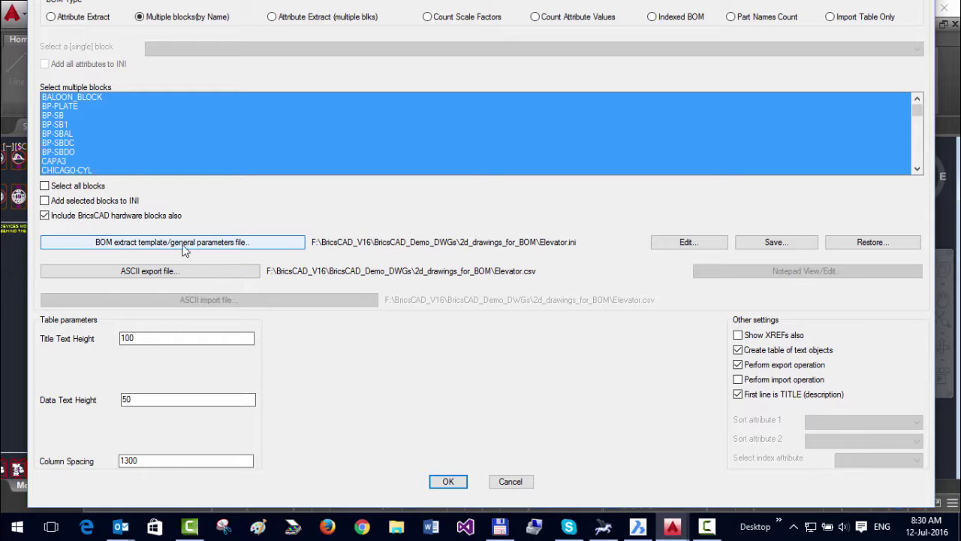
Step: Open the Elevator.ini template in the INI File Editor and select the BLOCK_NAMES section
click(689, 243)
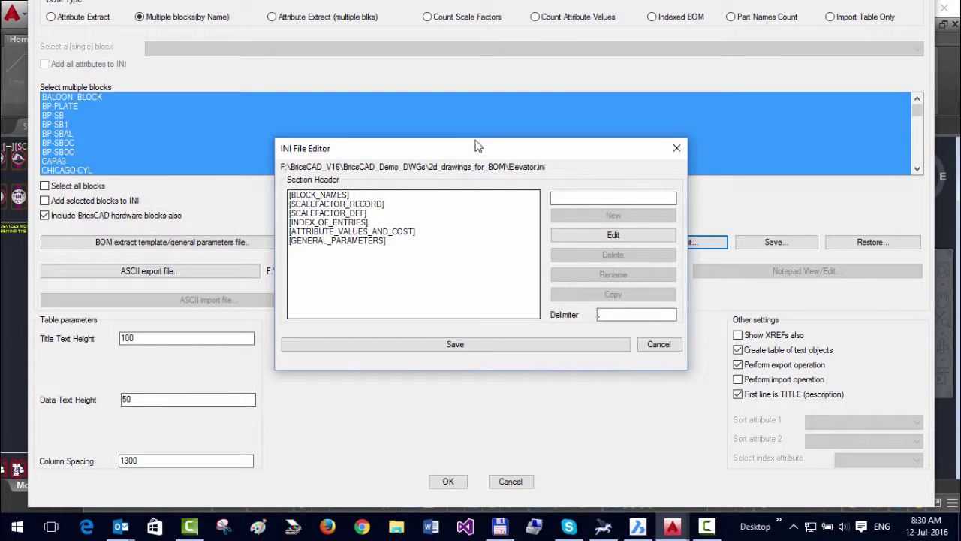
drag(476, 145, 408, 93)
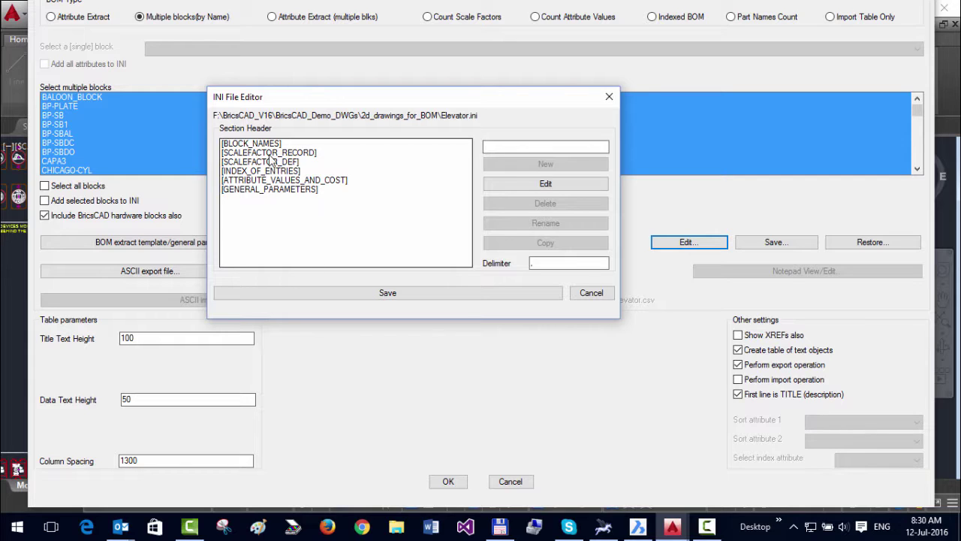
click(248, 144)
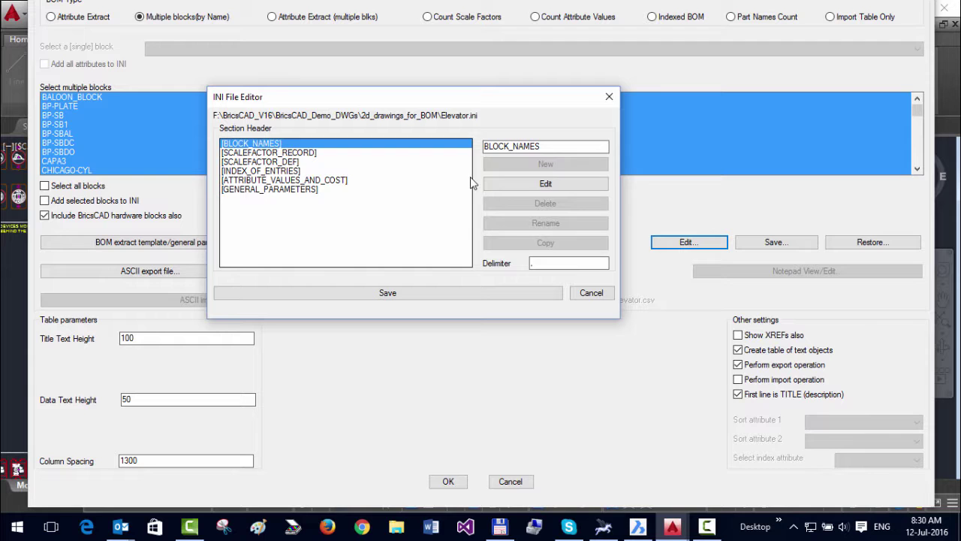
Step: Open the BLOCK_NAMES entries and select the CAPA3 entry for editing
click(507, 184)
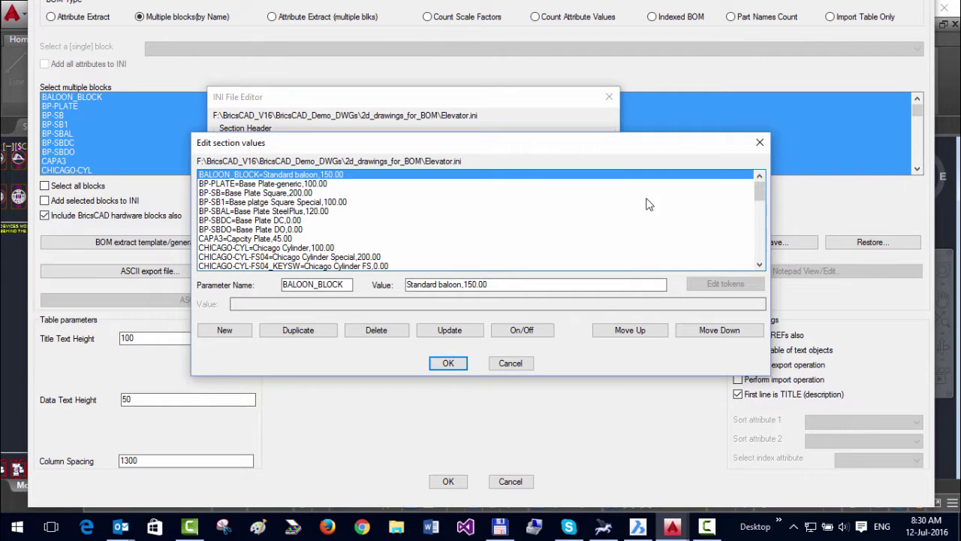
mouse_move(759, 193)
mouse_down()
mouse_move(759, 225)
mouse_move(759, 177)
mouse_up()
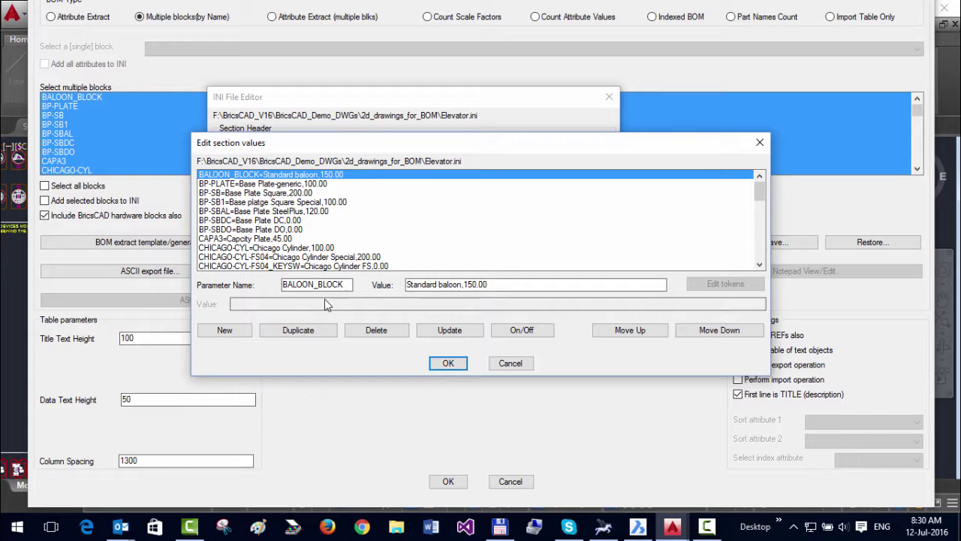
click(304, 201)
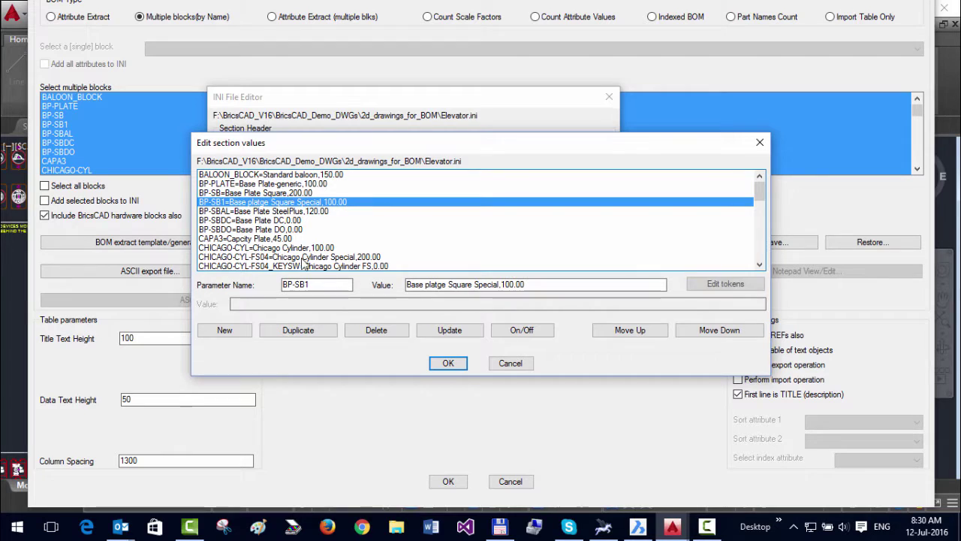
click(495, 284)
click(431, 334)
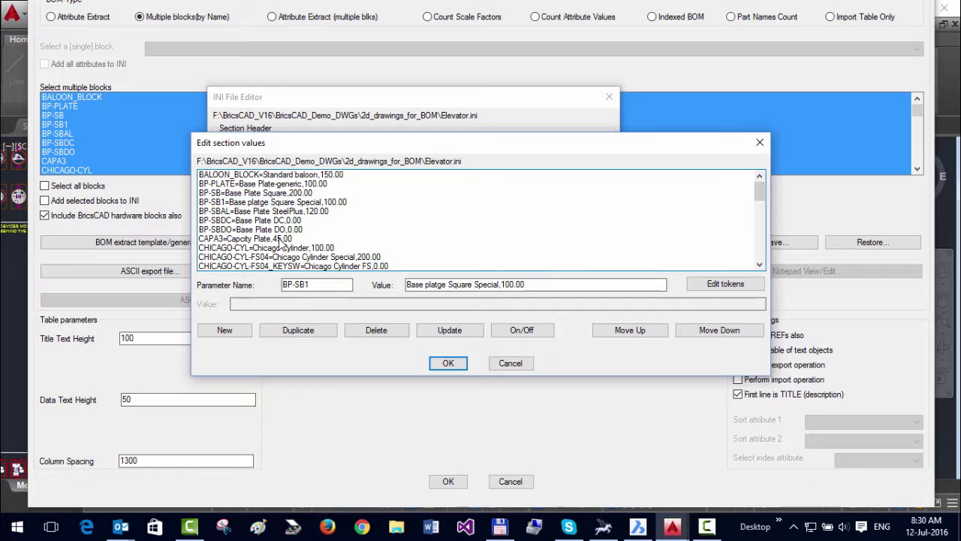
click(255, 238)
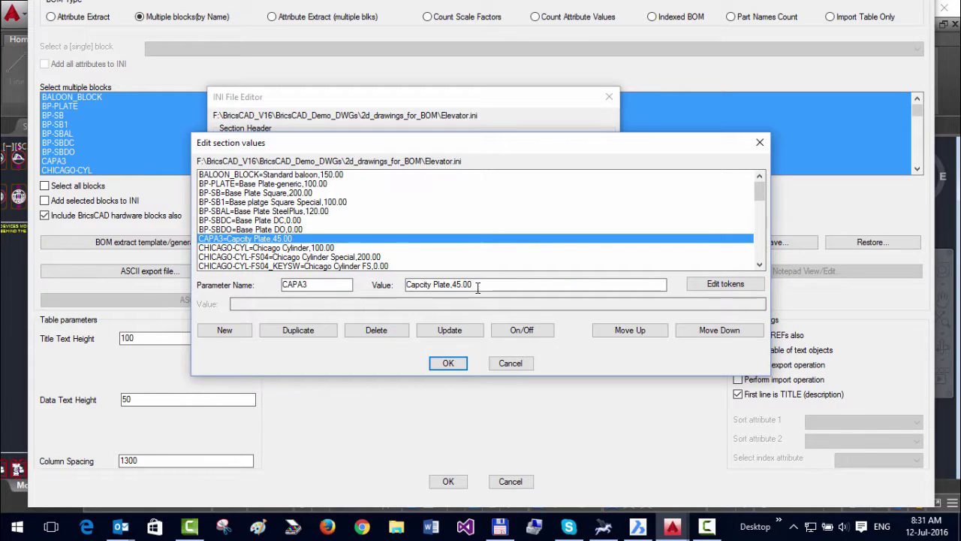
Step: Change CAPA3's value to 'Capcity Plate (Square),55.00', update it, and confirm
click(454, 284)
key(BackSpace)
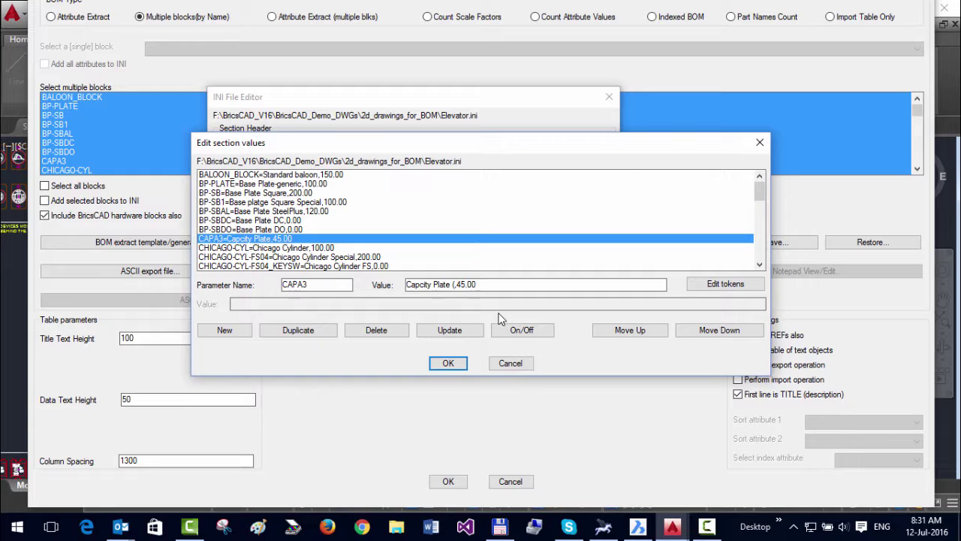
text((Square))
key(Delete)
text(55)
click(455, 340)
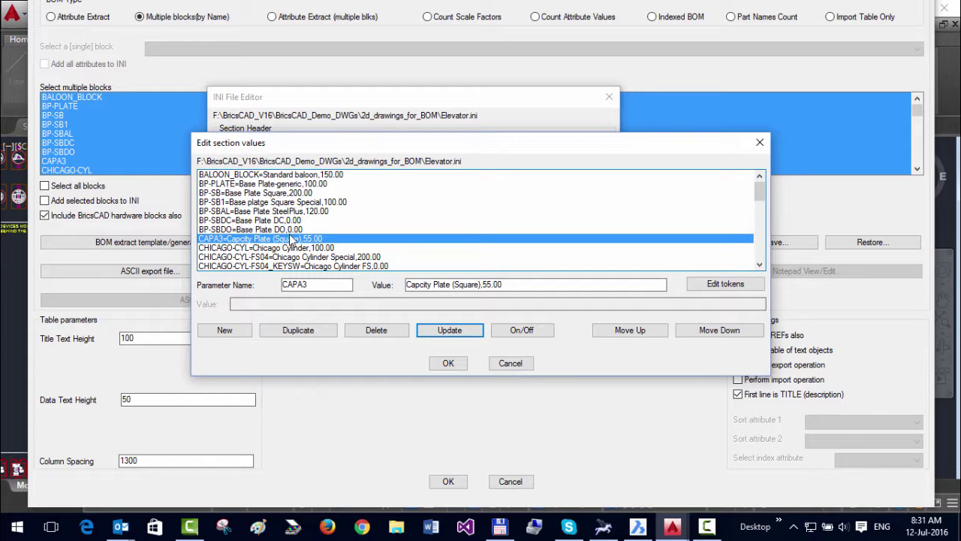
click(448, 362)
Step: Save Elevator.ini, close the INI editor, and accept the BOM settings
click(410, 292)
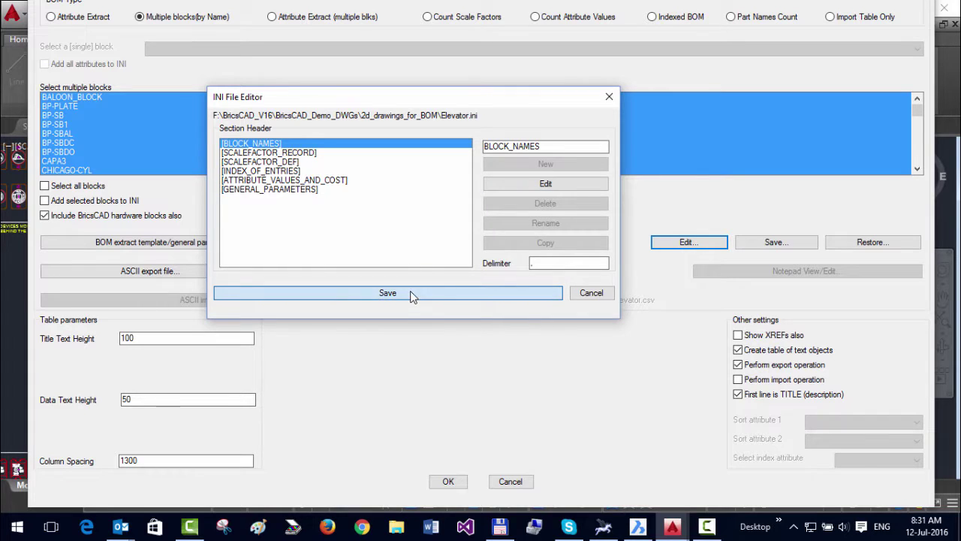
click(591, 293)
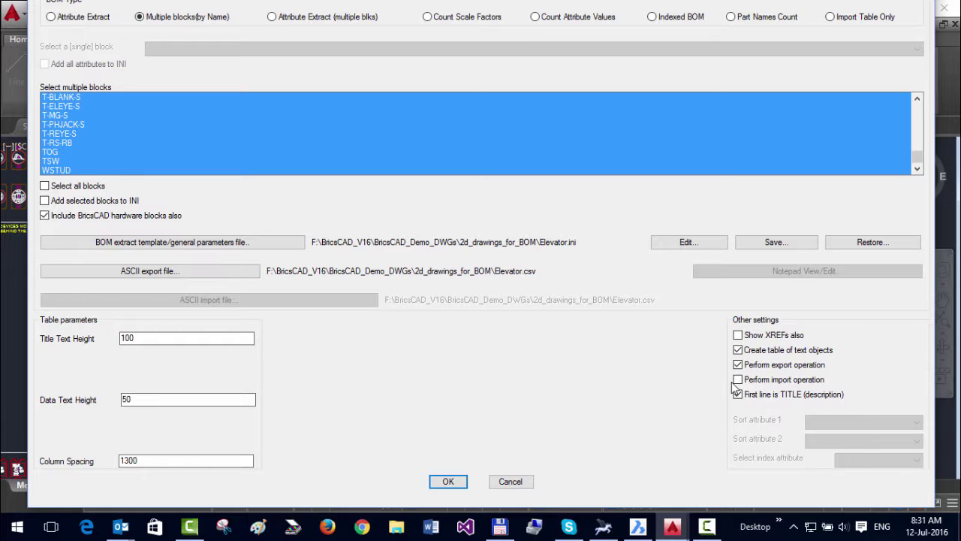
click(448, 482)
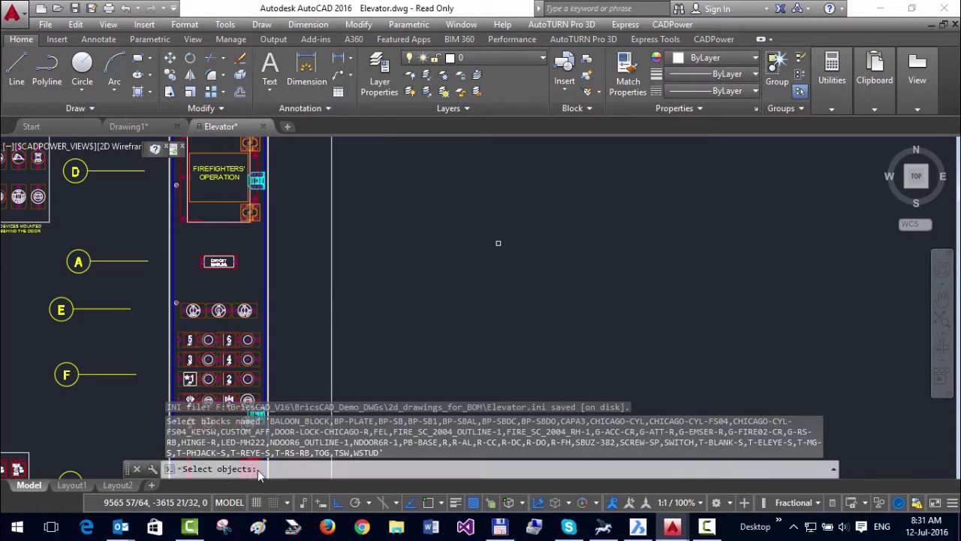
Step: Select all 92 drawing objects with ALL and finish the selection
click(258, 469)
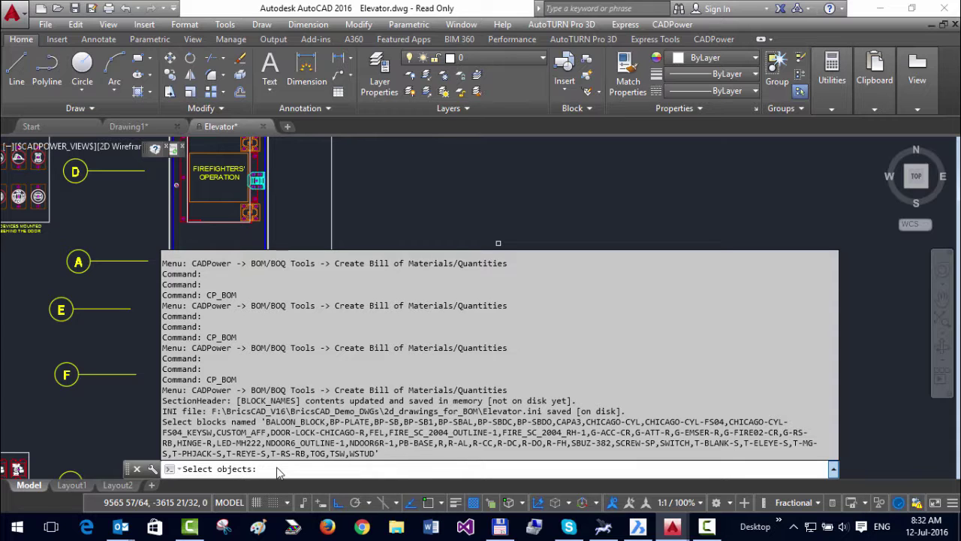
text(all)
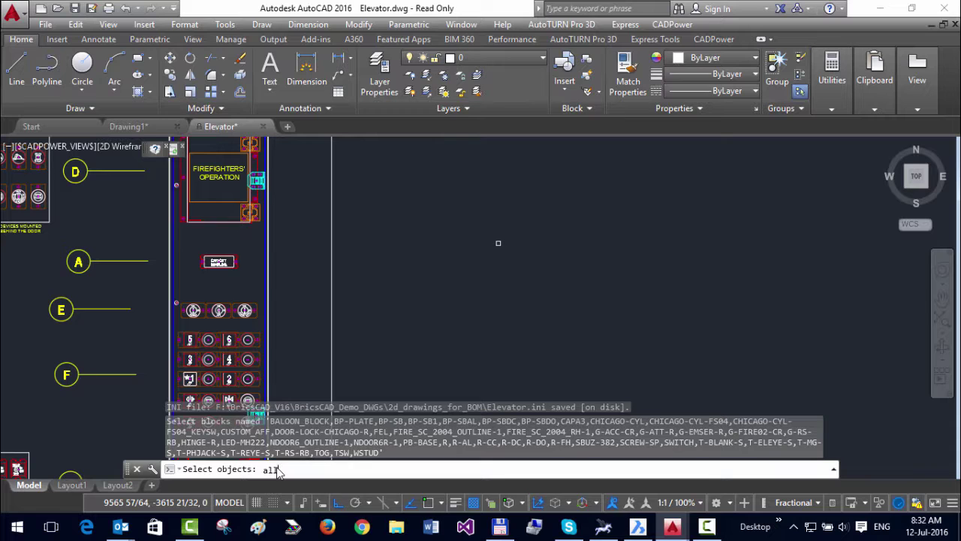
key(Return)
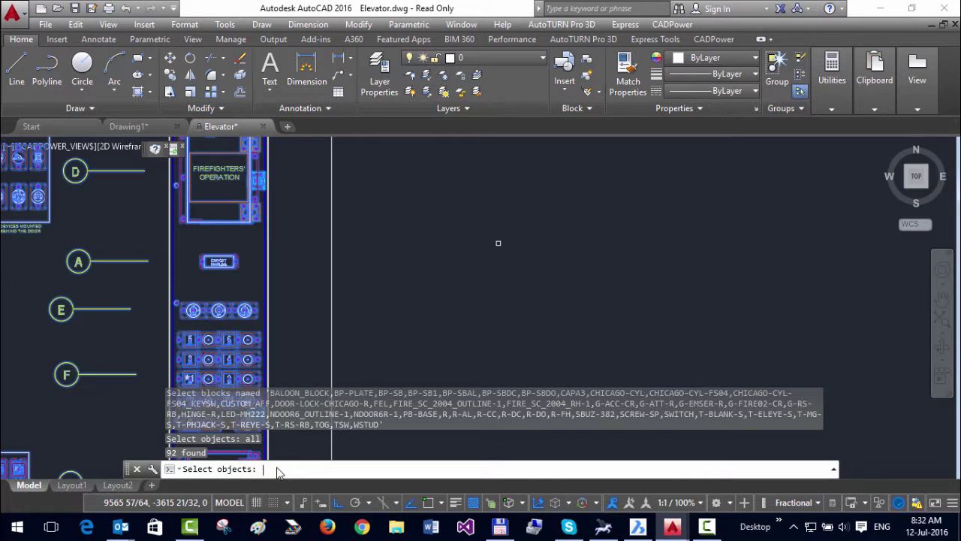
key(Return)
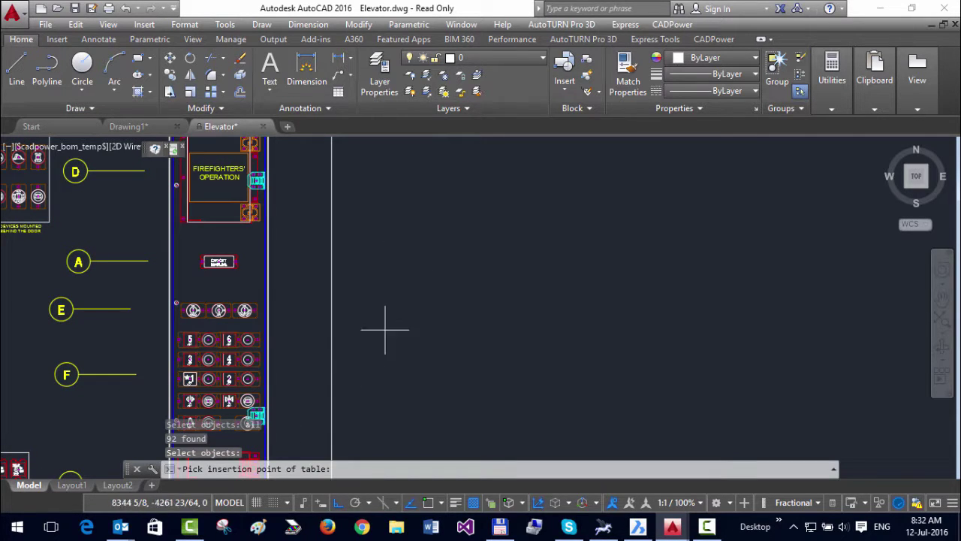
Step: Place the BOM table right of the elevator drawing with No scaling
click(385, 208)
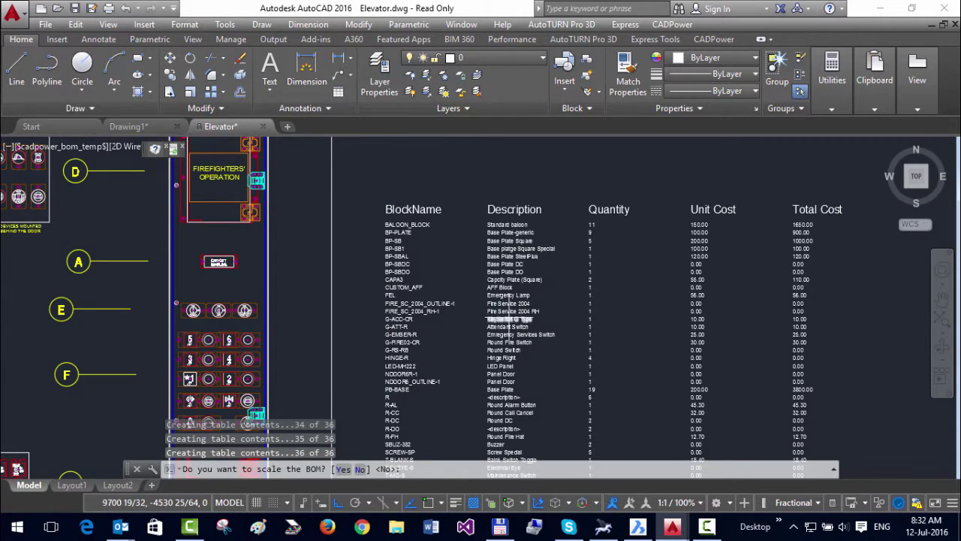
scroll(510, 319, down, 4)
scroll(491, 304, up, 4)
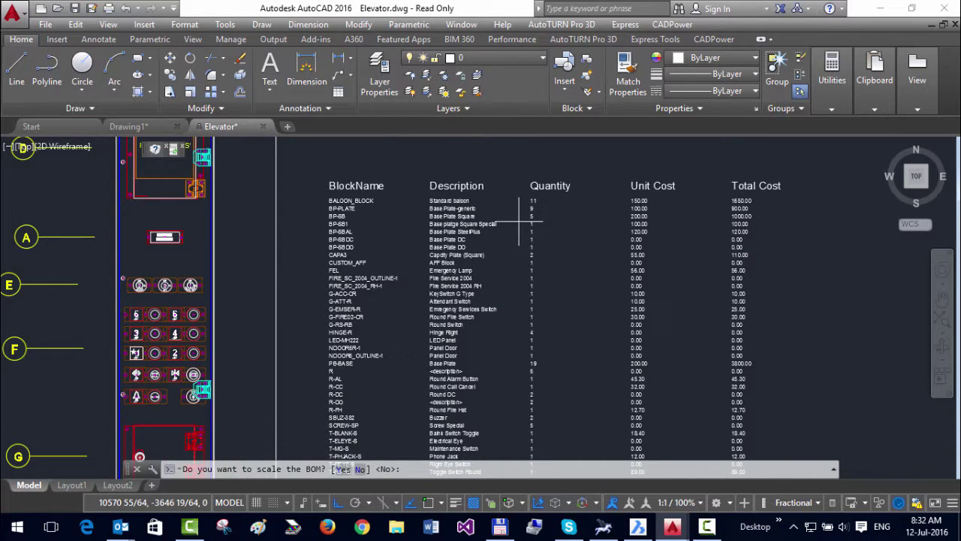
key(Return)
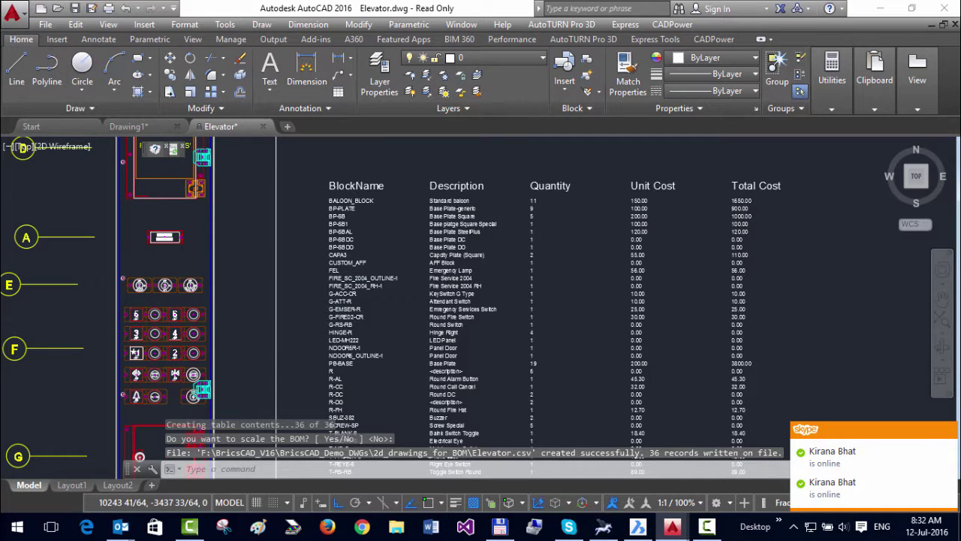
Step: Check the whole BOM table beside the drawing, then switch to Total Commander
scroll(496, 204, up, 2)
middle_drag(491, 205, 347, 229)
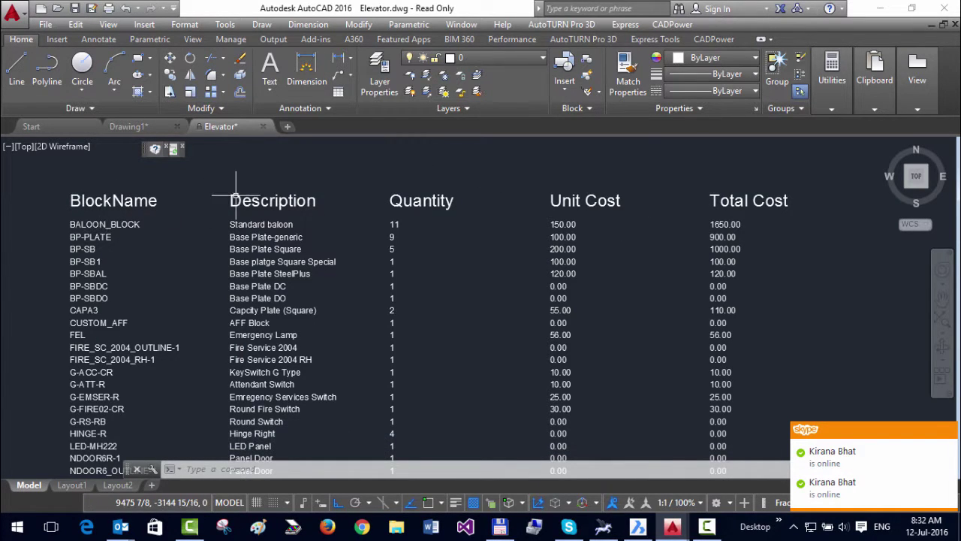
scroll(377, 249, up, 2)
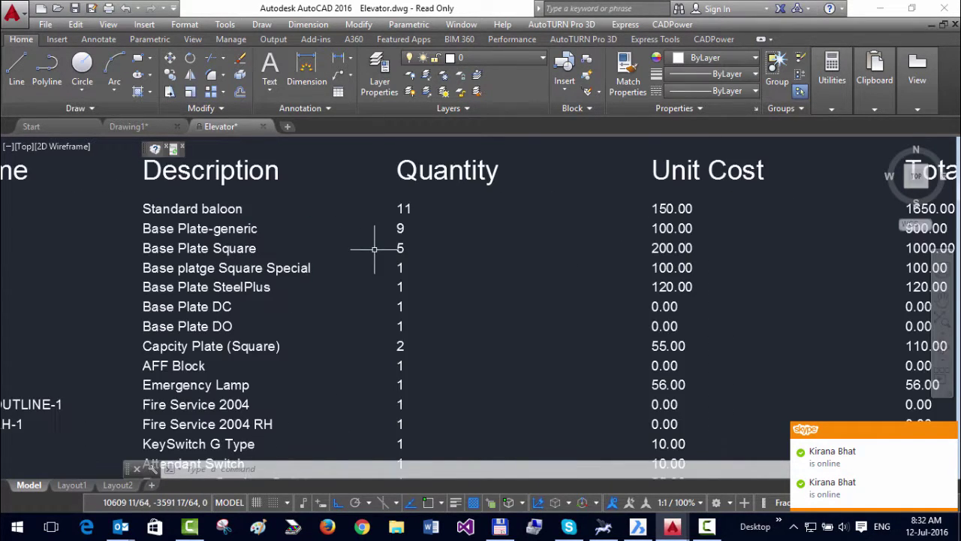
scroll(421, 225, down, 3)
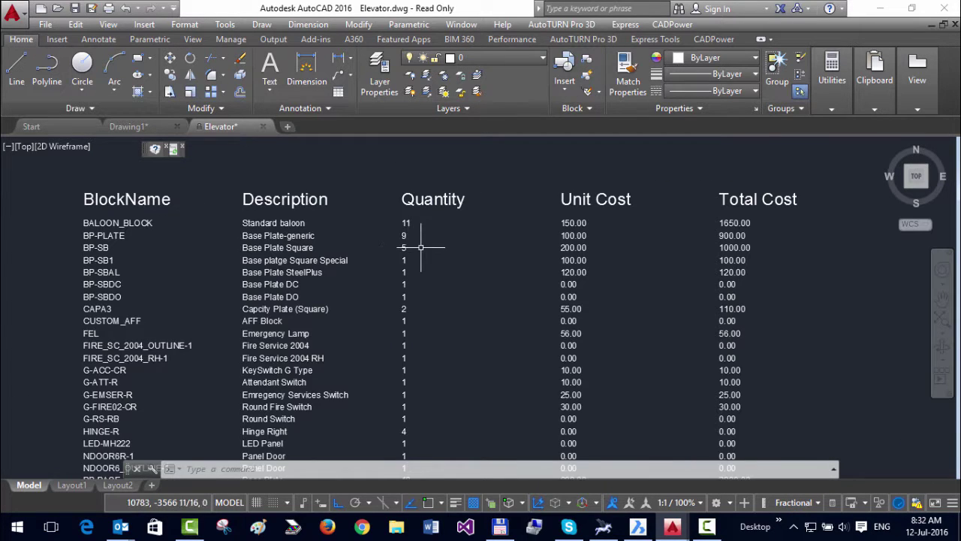
scroll(360, 268, up, 1)
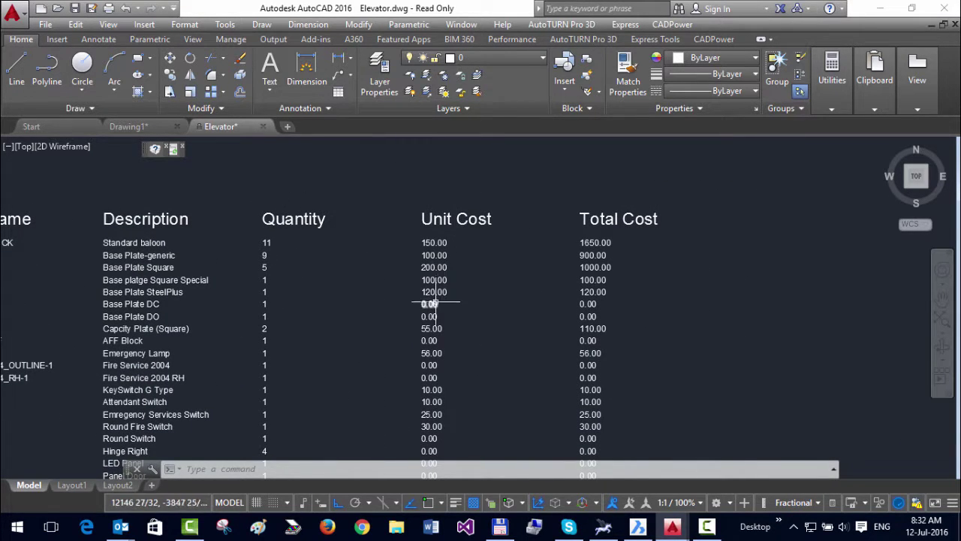
scroll(450, 285, up, 2)
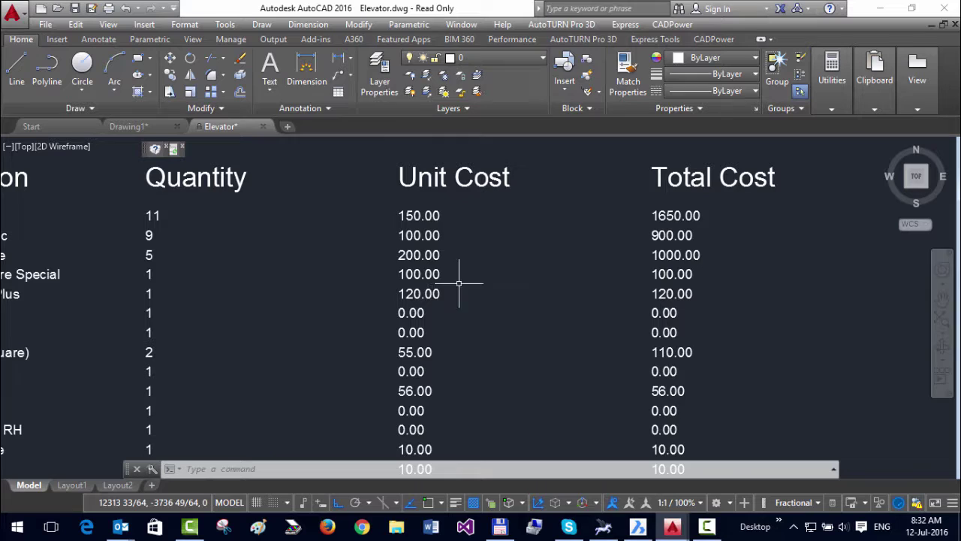
scroll(584, 322, down, 3)
mouse_move(579, 325)
middle_down()
mouse_move(639, 227)
mouse_move(600, 275)
middle_up()
scroll(426, 375, up, 4)
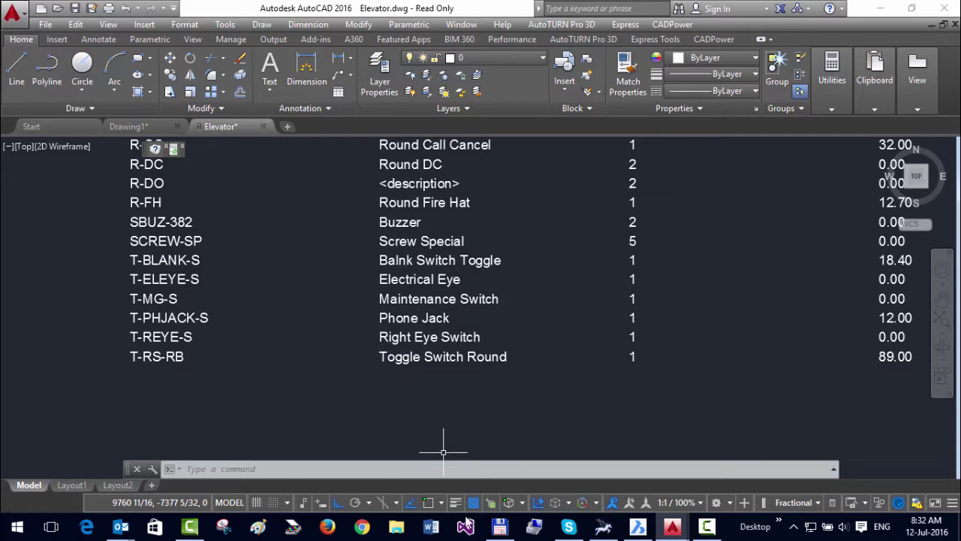
click(499, 525)
Step: Go to BricsCAD_V16\BricsCAD_Demo_DWGs\2d_drawings_for_BOM and highlight Elevator.csv
key(Tab)
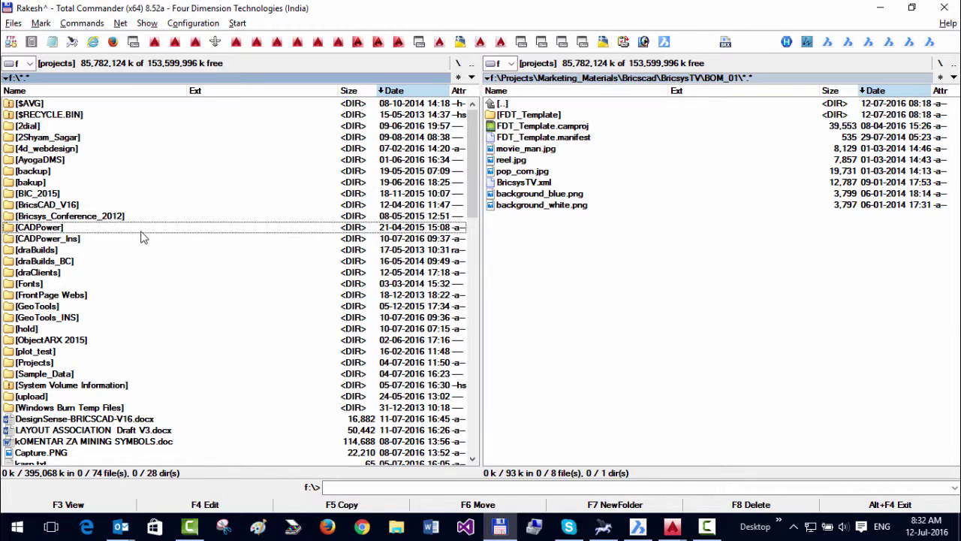
key(Up)
key(Up)
key(Return)
key(Down)
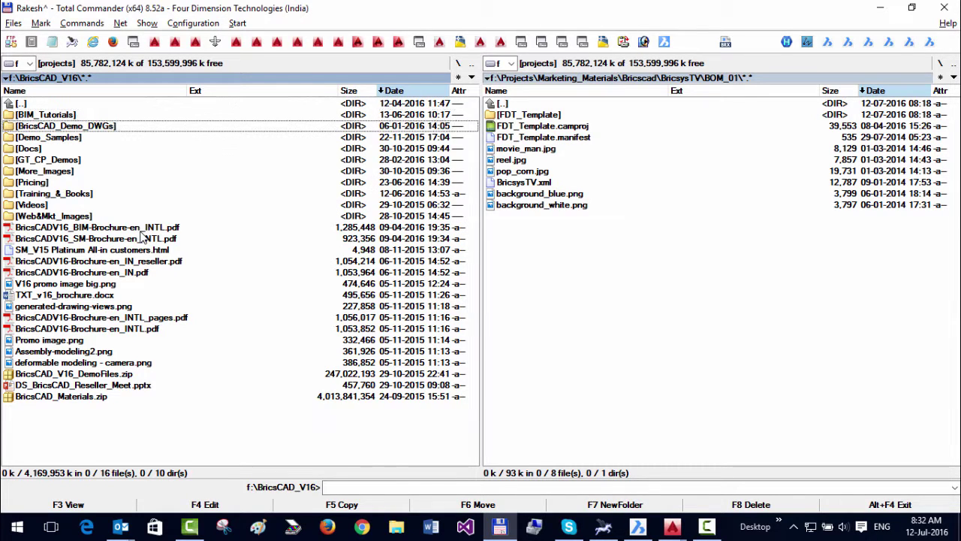
key(Return)
key(Down)
key(Return)
key(Down)
key(Down)
key(Down)
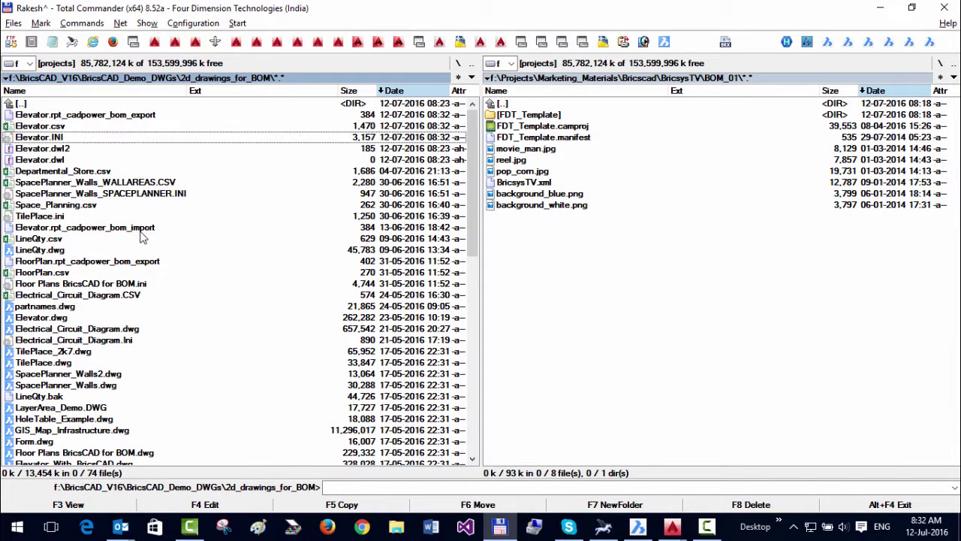
key(Up)
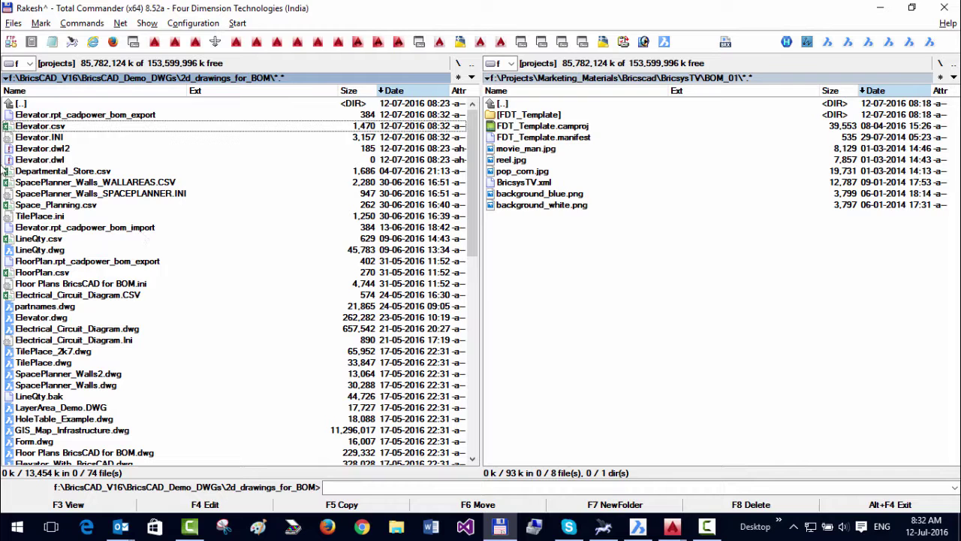
double_click(44, 126)
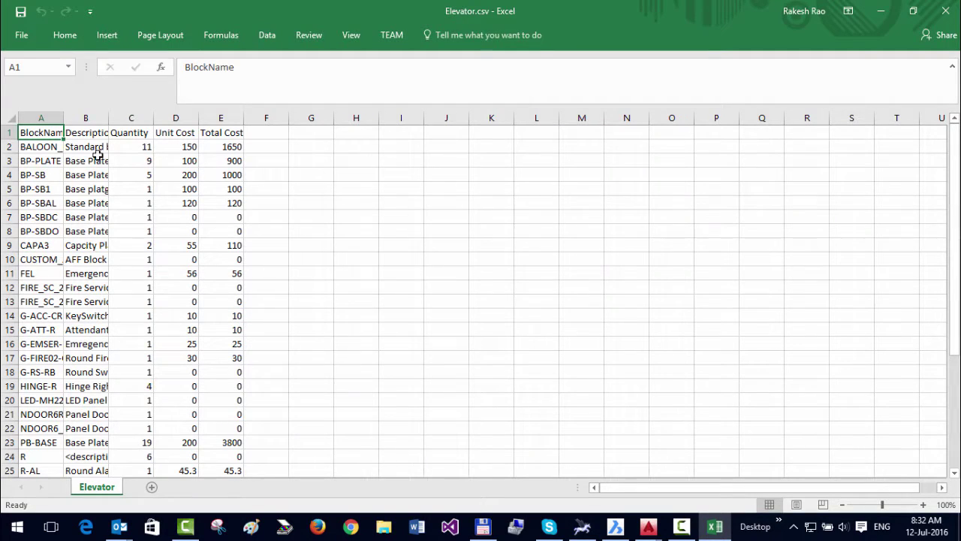
double_click(63, 114)
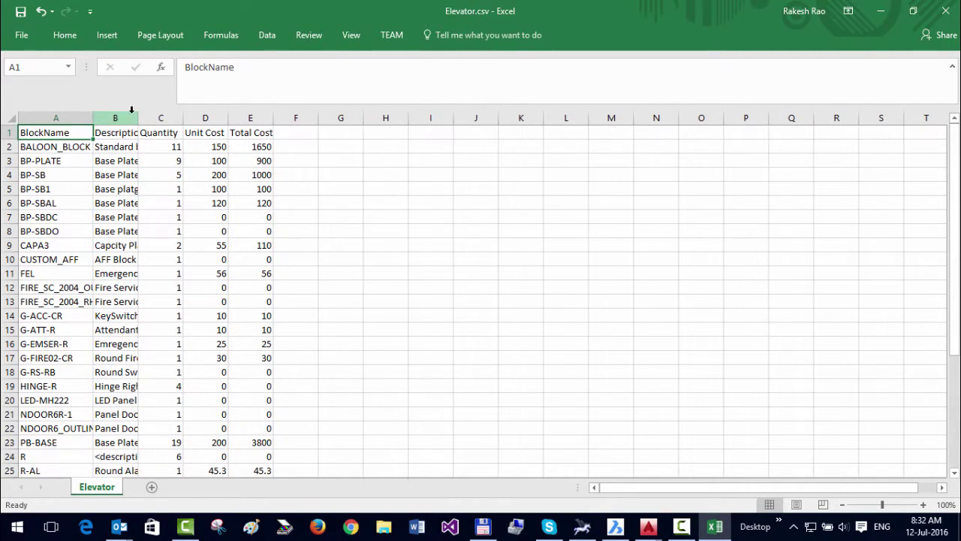
double_click(138, 113)
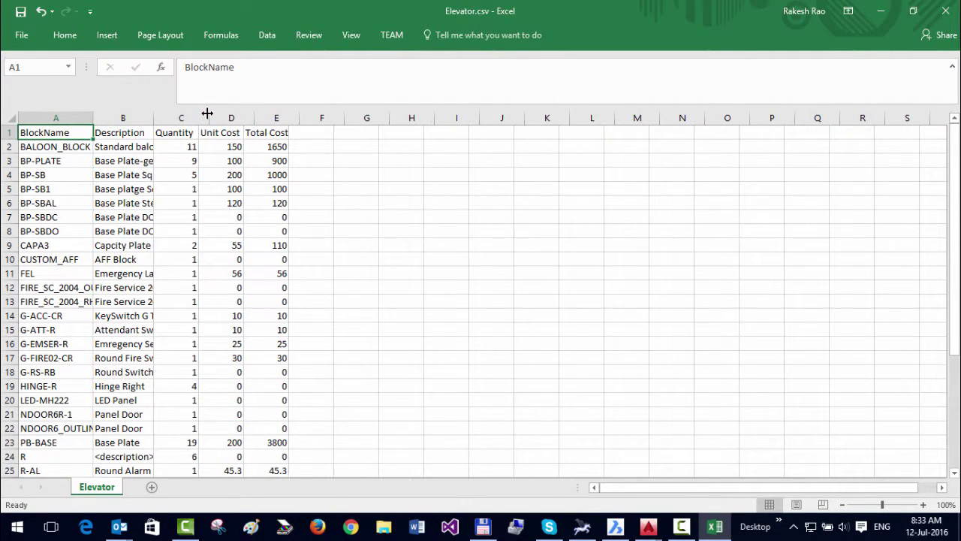
double_click(199, 114)
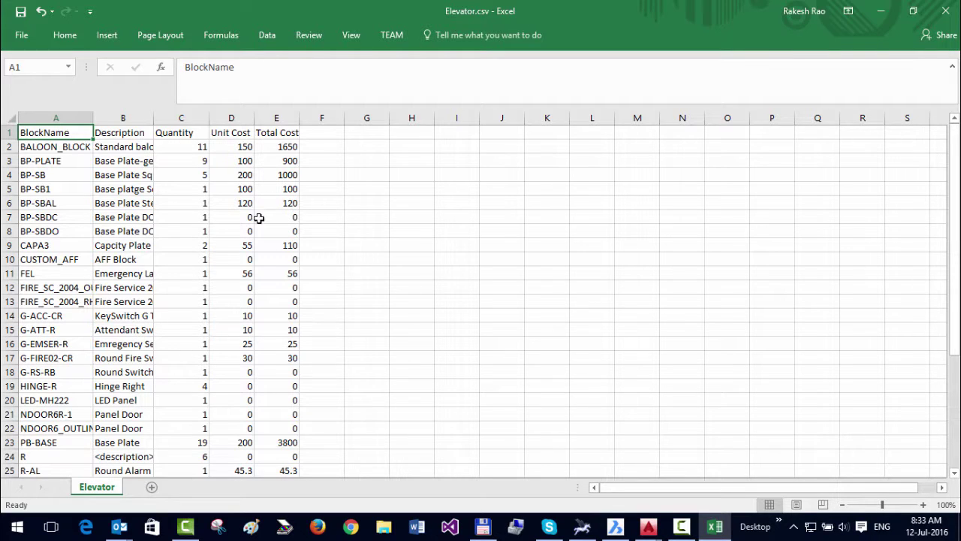
double_click(153, 118)
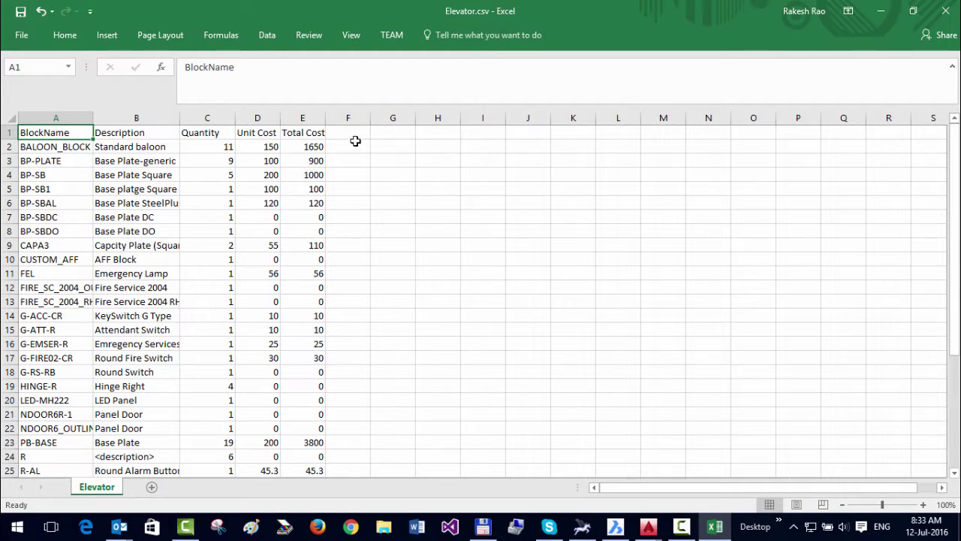
click(349, 118)
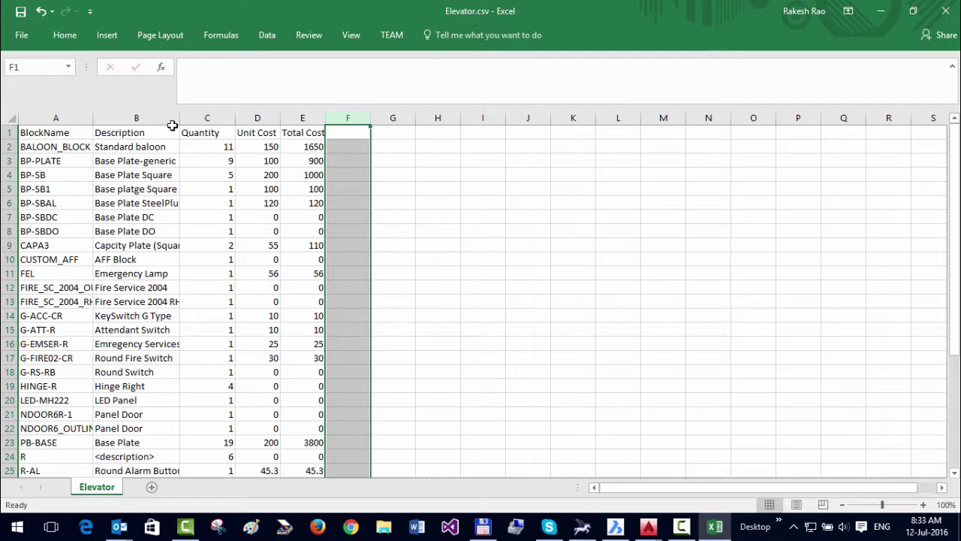
click(449, 217)
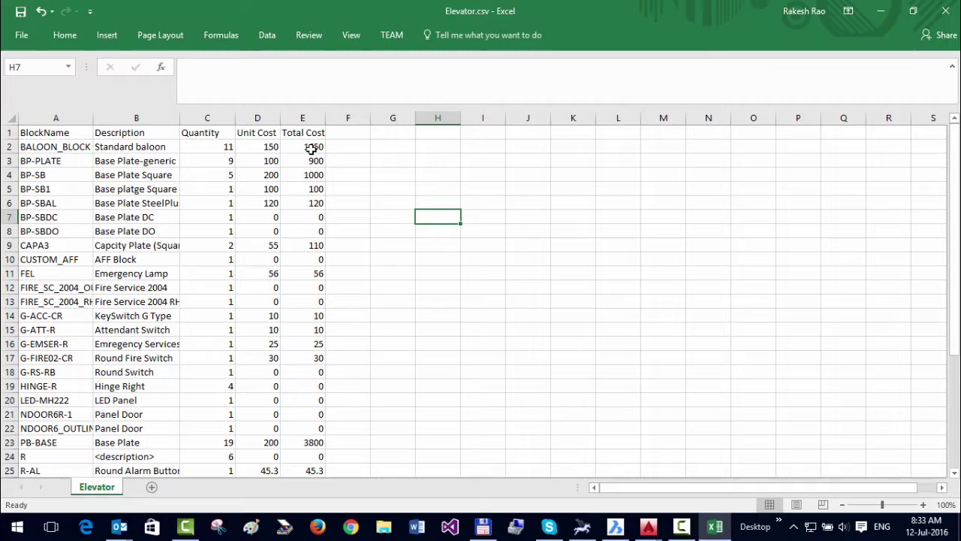
click(112, 146)
Step: Change cell B2's BALOON_BLOCK description to 'Annotation Baloon'
click(264, 72)
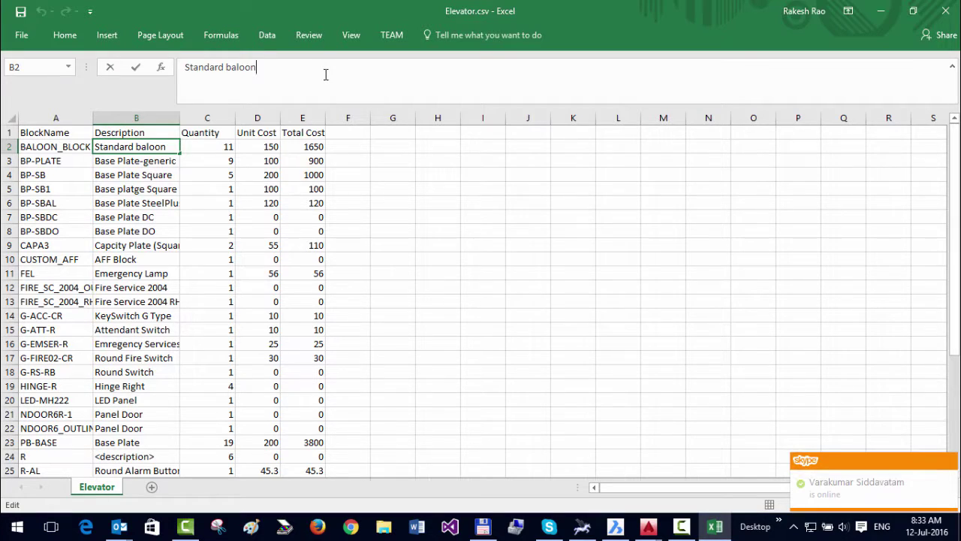
key(BackSpace)
key(BackSpace)
key(BackSpace)
key(BackSpace)
key(BackSpace)
key(BackSpace)
key(BackSpace)
key(BackSpace)
key(BackSpace)
key(BackSpace)
key(BackSpace)
key(BackSpace)
key(BackSpace)
key(BackSpace)
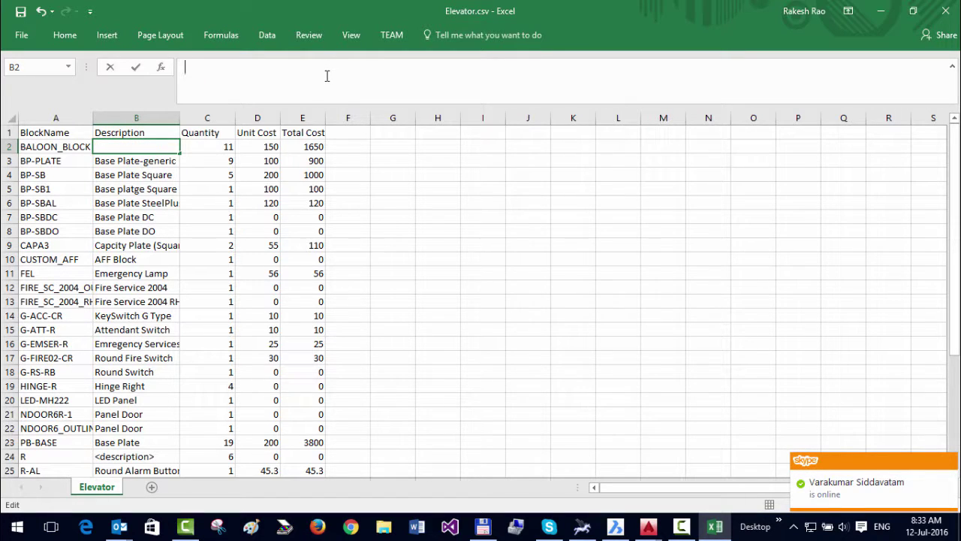
text(Annotation Baloo)
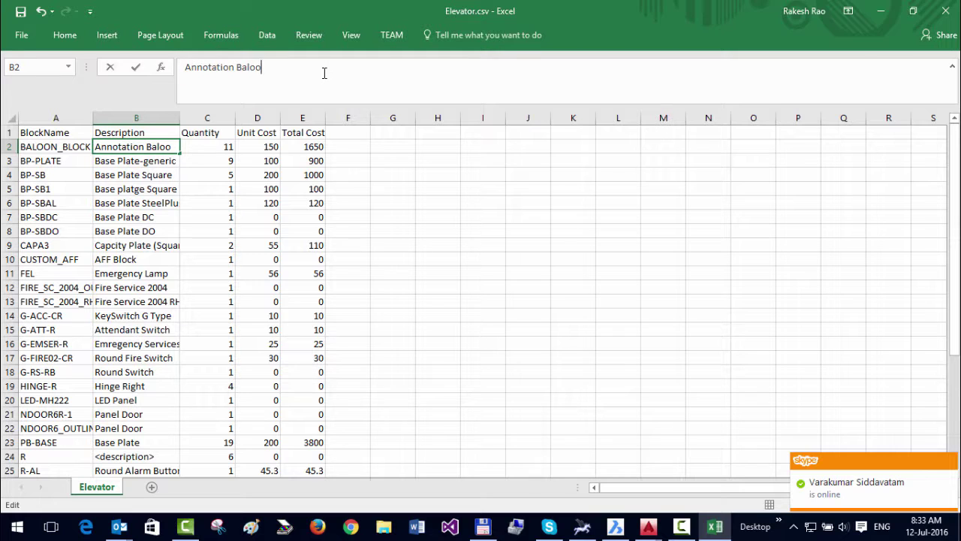
text(n)
key(Return)
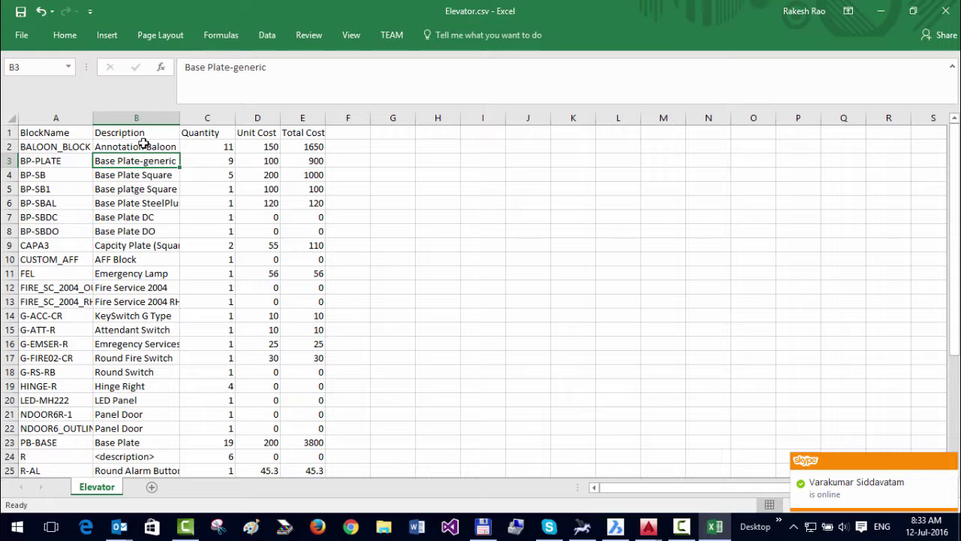
click(143, 146)
Step: Close Excel, saving over Elevator.csv and keeping the CSV format
click(945, 10)
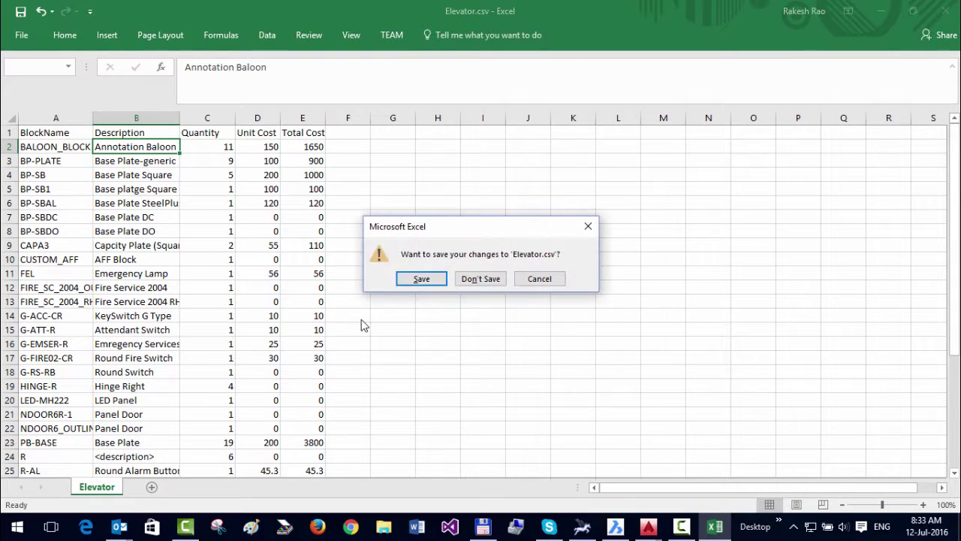
click(420, 279)
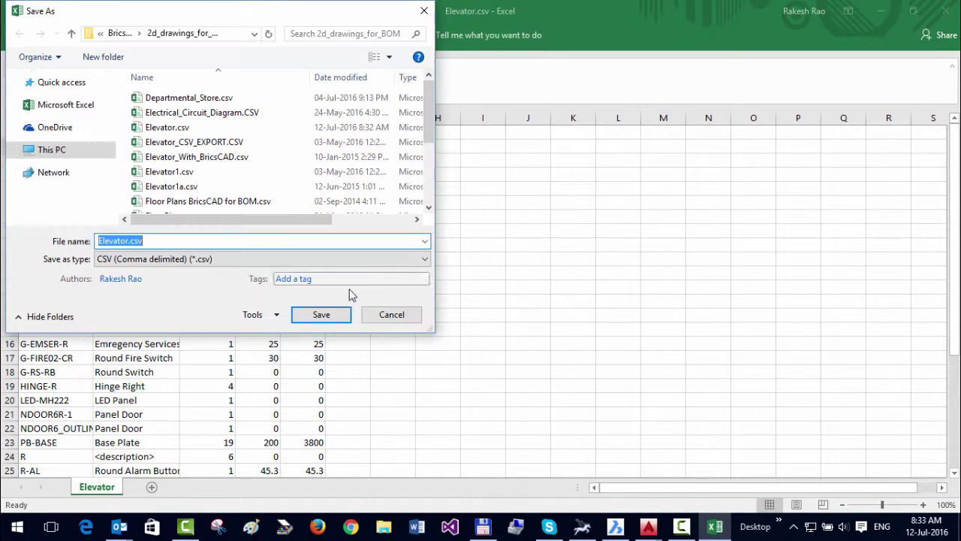
click(323, 319)
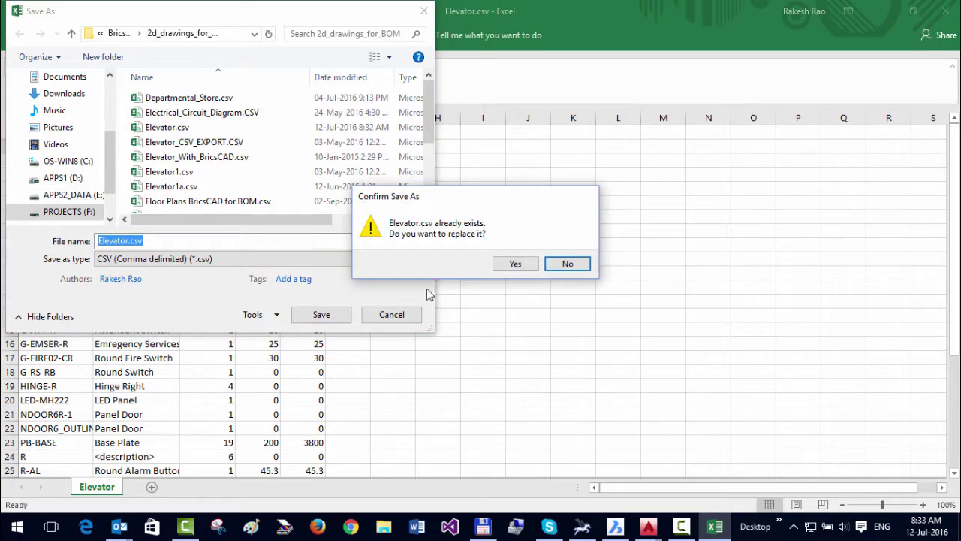
click(511, 264)
click(442, 314)
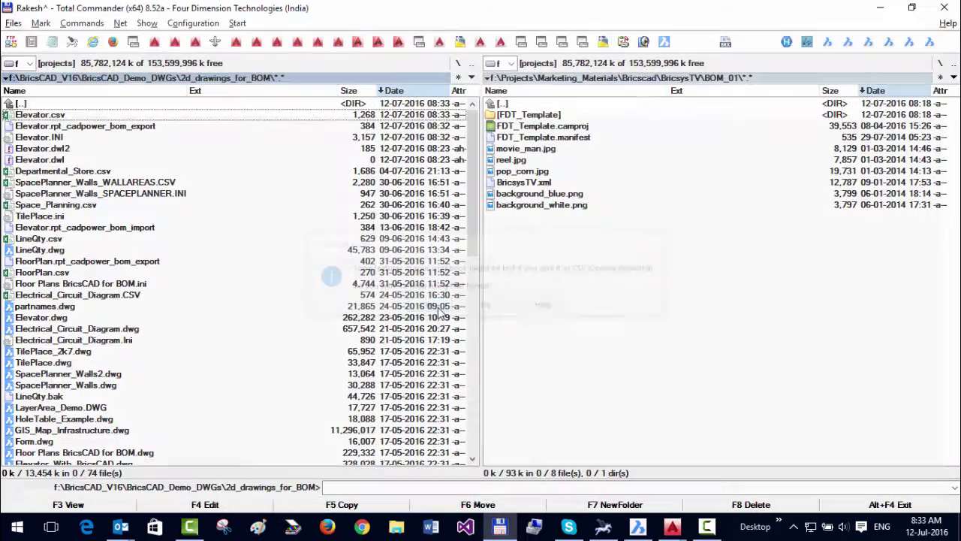
Step: Switch to Elevator.dwg and run CADPower's BOM/BOQ Generator with 'Perform import operation' ticked
mouse_move(673, 527)
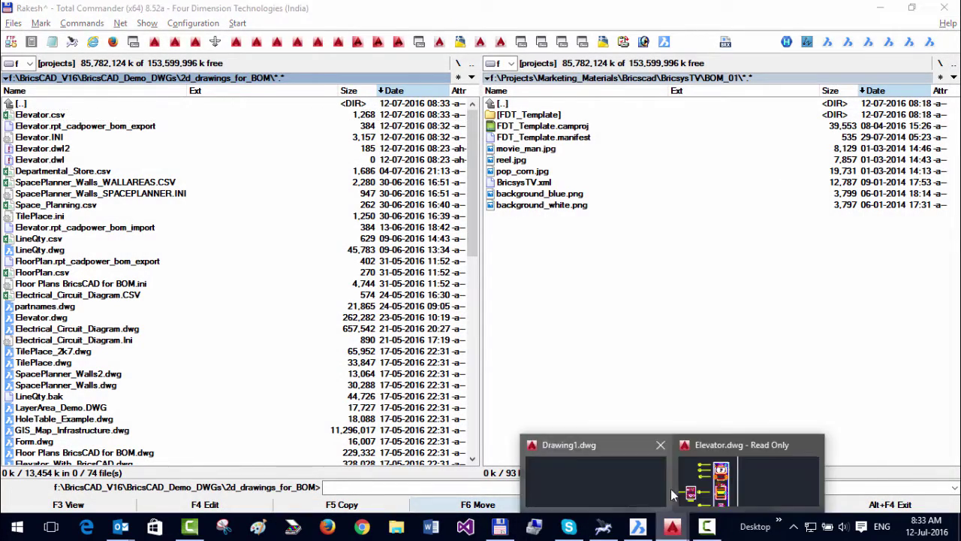
click(751, 488)
scroll(434, 259, down, 6)
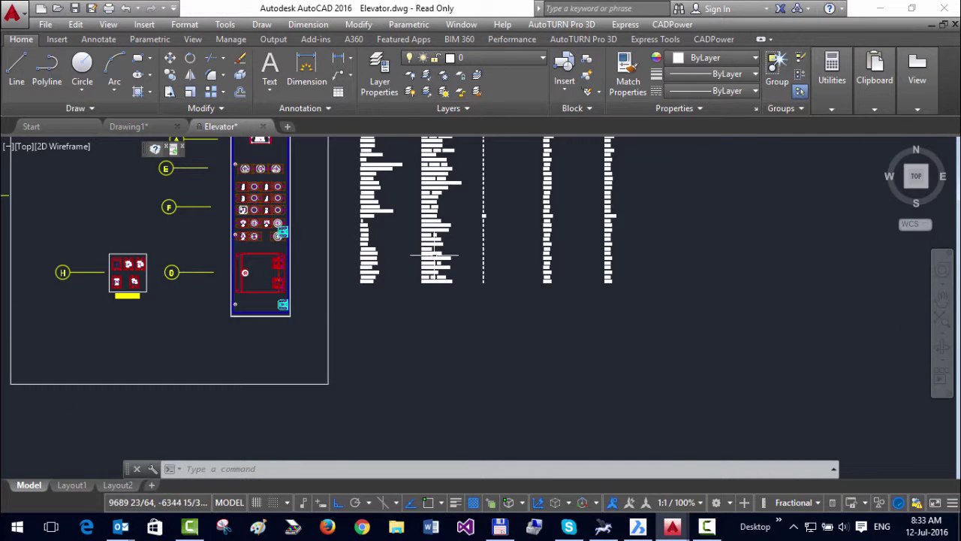
click(675, 25)
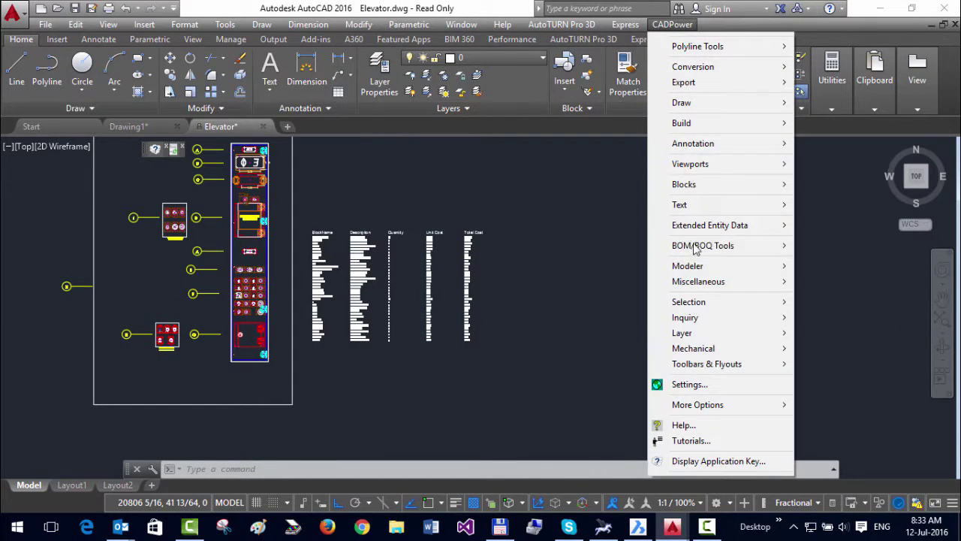
mouse_move(706, 245)
click(539, 248)
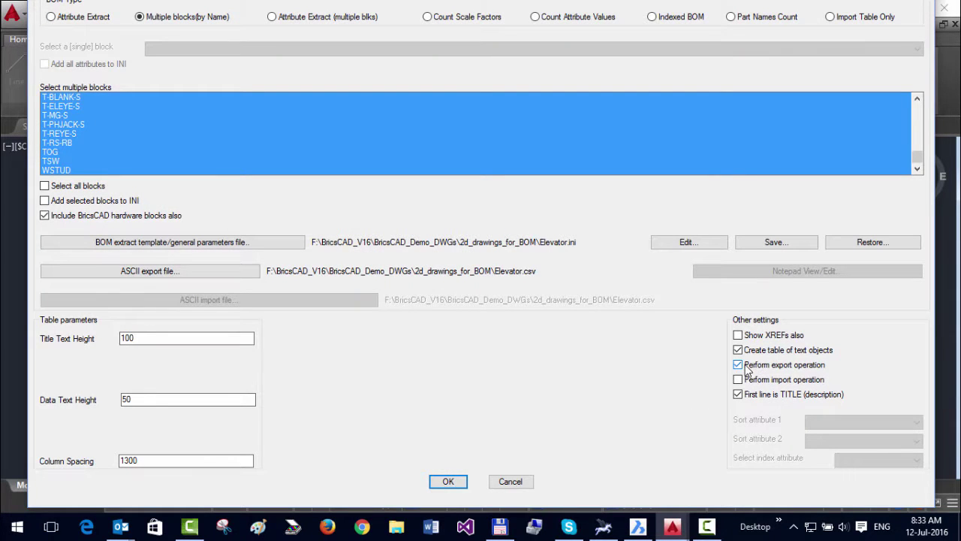
click(738, 380)
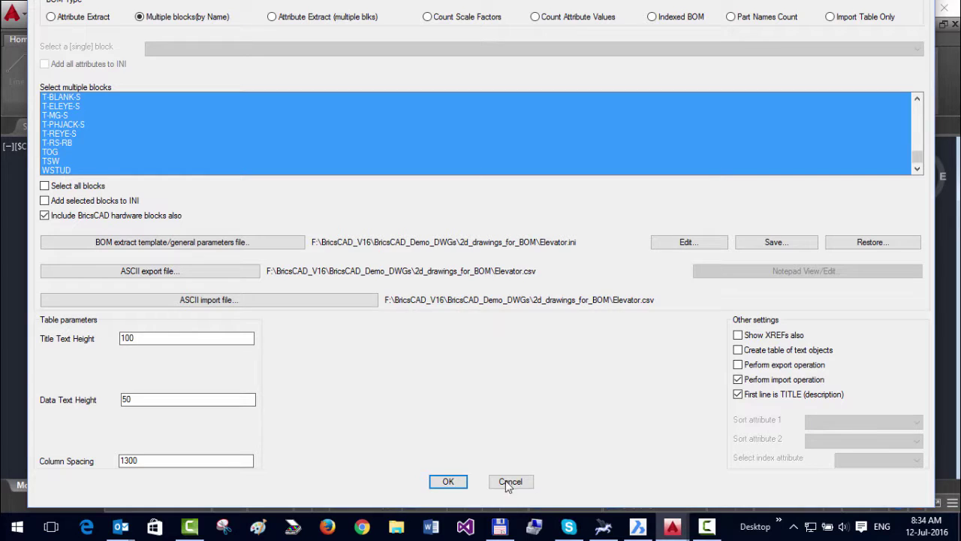
click(449, 482)
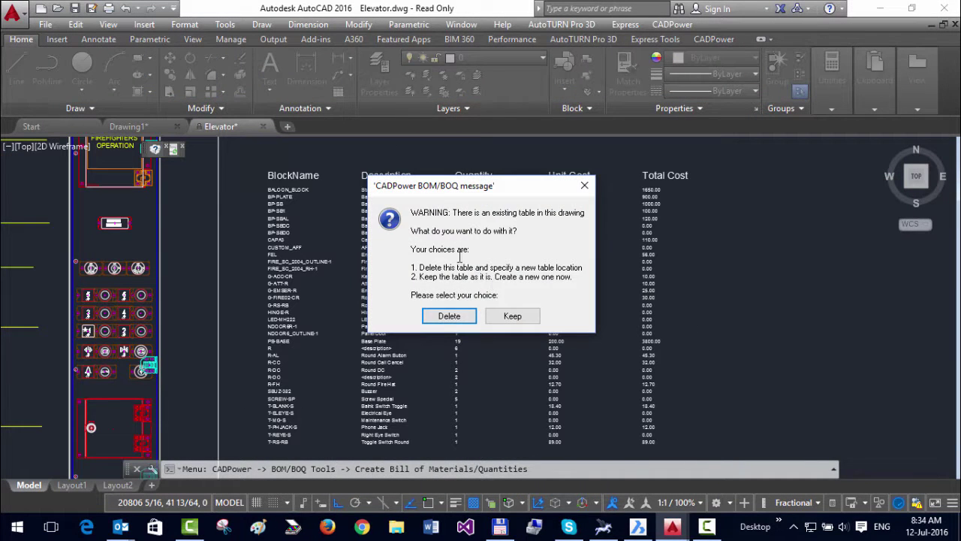
Step: Keep the old BOM table and insert the updated table to its right, zooming in to verify 'Annotation Baloon'
drag(449, 192, 383, 173)
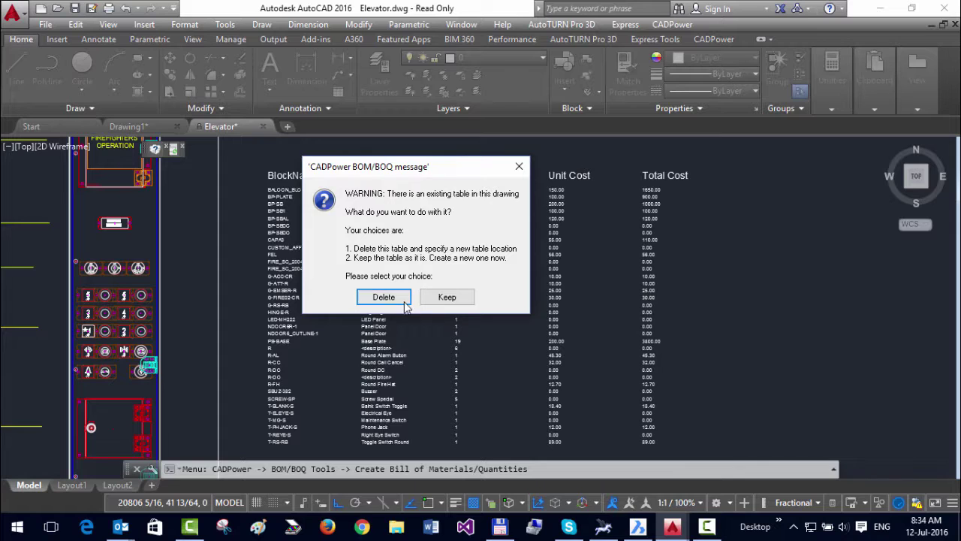
click(446, 297)
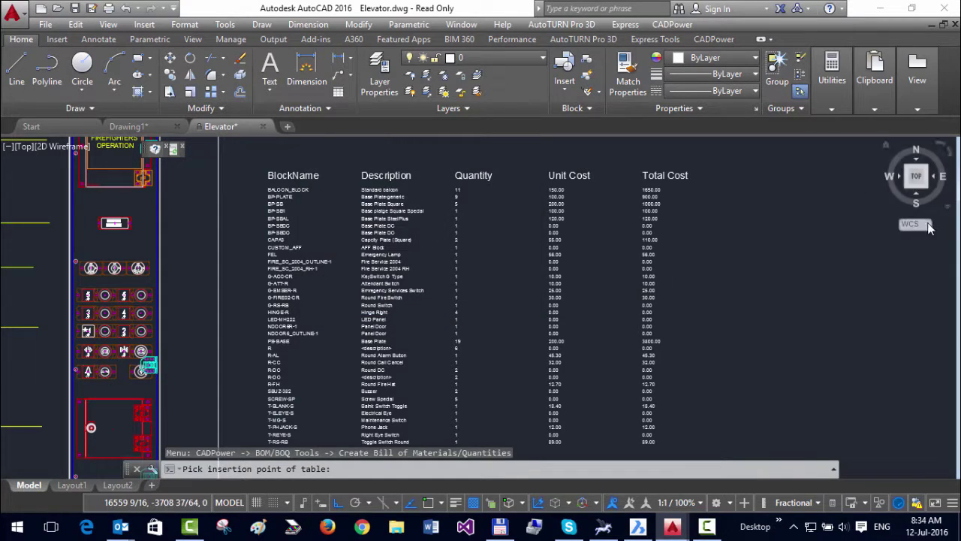
click(760, 186)
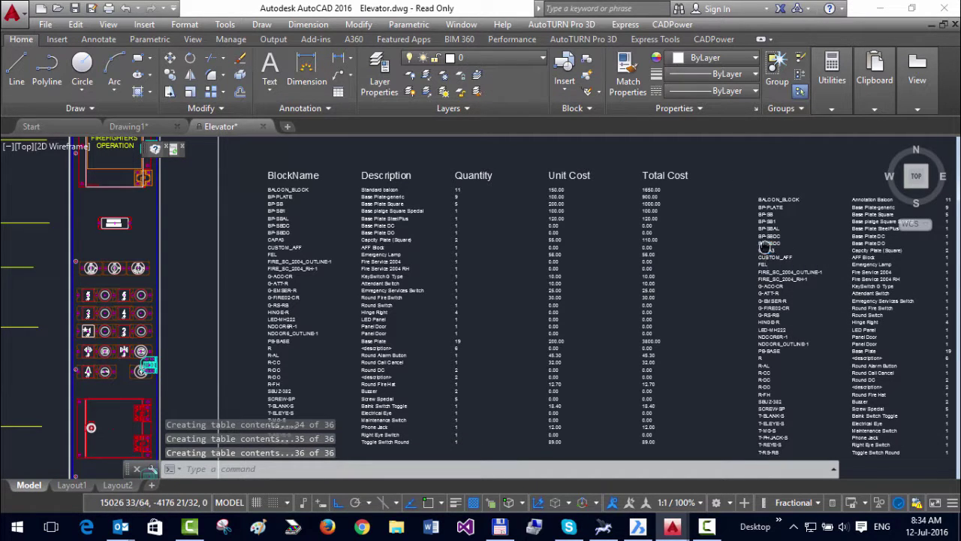
mouse_move(766, 246)
middle_down()
mouse_move(555, 250)
mouse_move(404, 240)
middle_up()
scroll(404, 241, up, 2)
scroll(404, 245, up, 2)
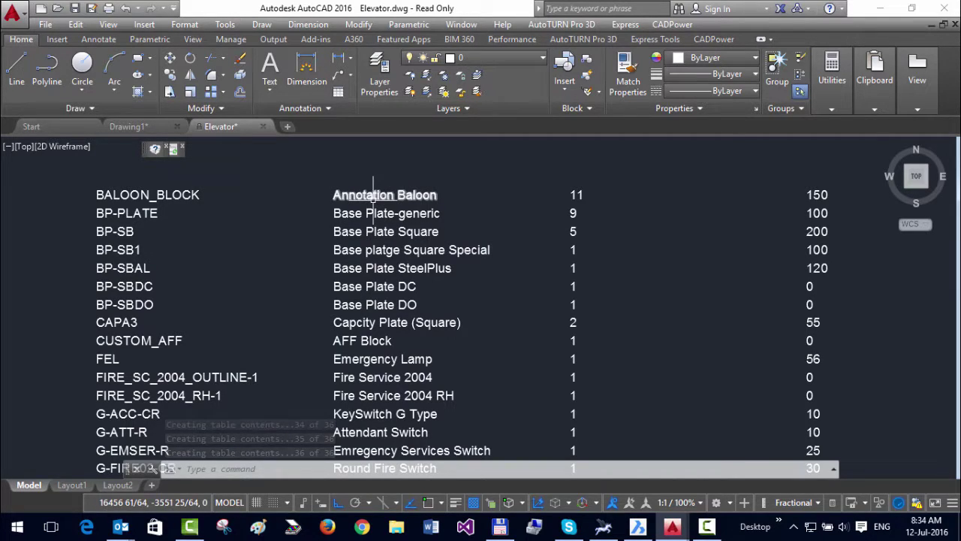
scroll(386, 219, down, 7)
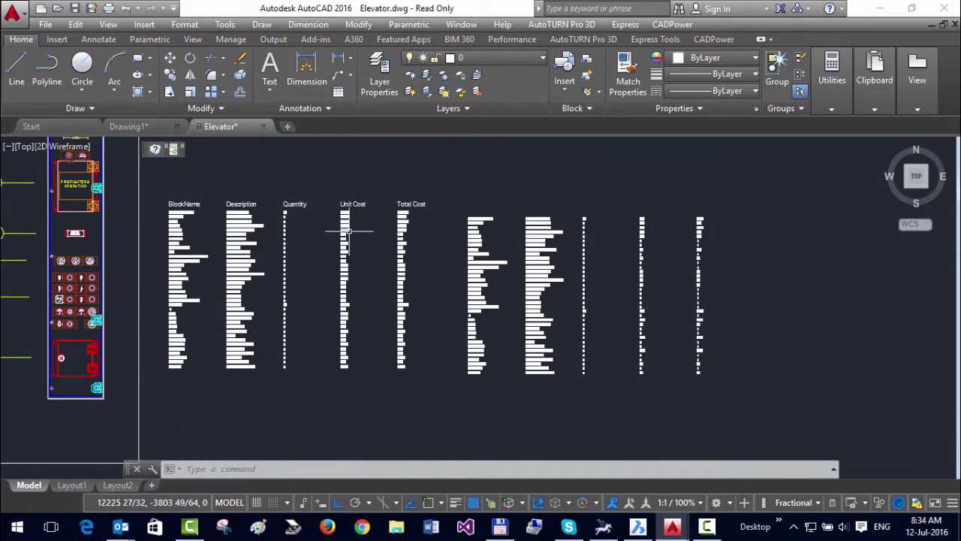
mouse_move(348, 231)
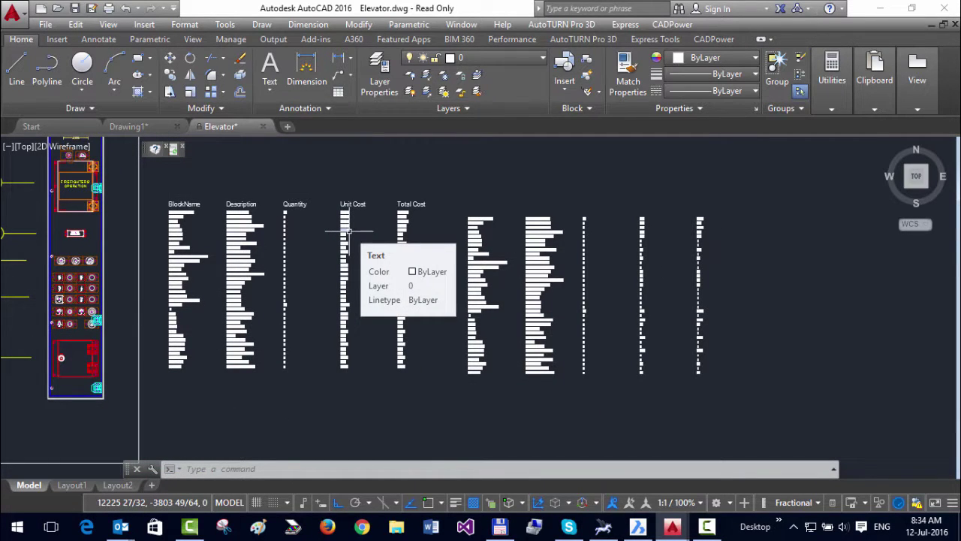